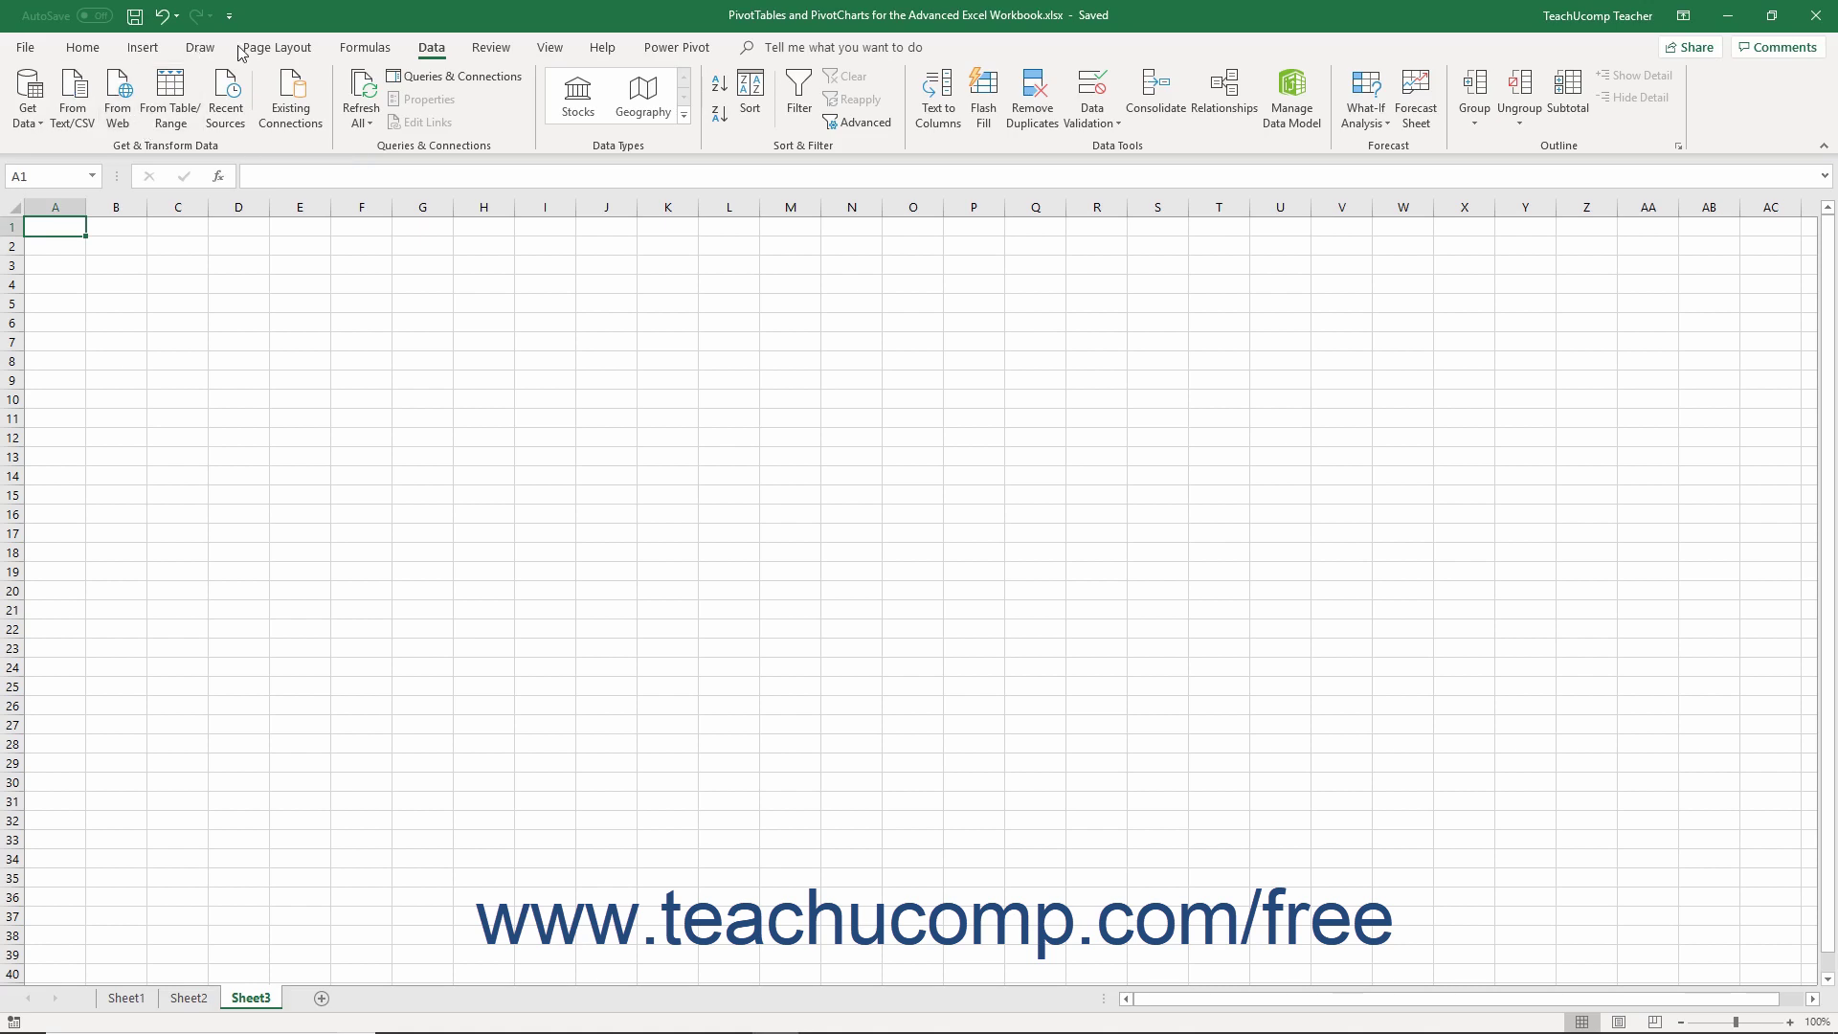
Launch 3D Maps from Insert > 3D Map to open Tour 1 with an empty Layer 1.
click(146, 49)
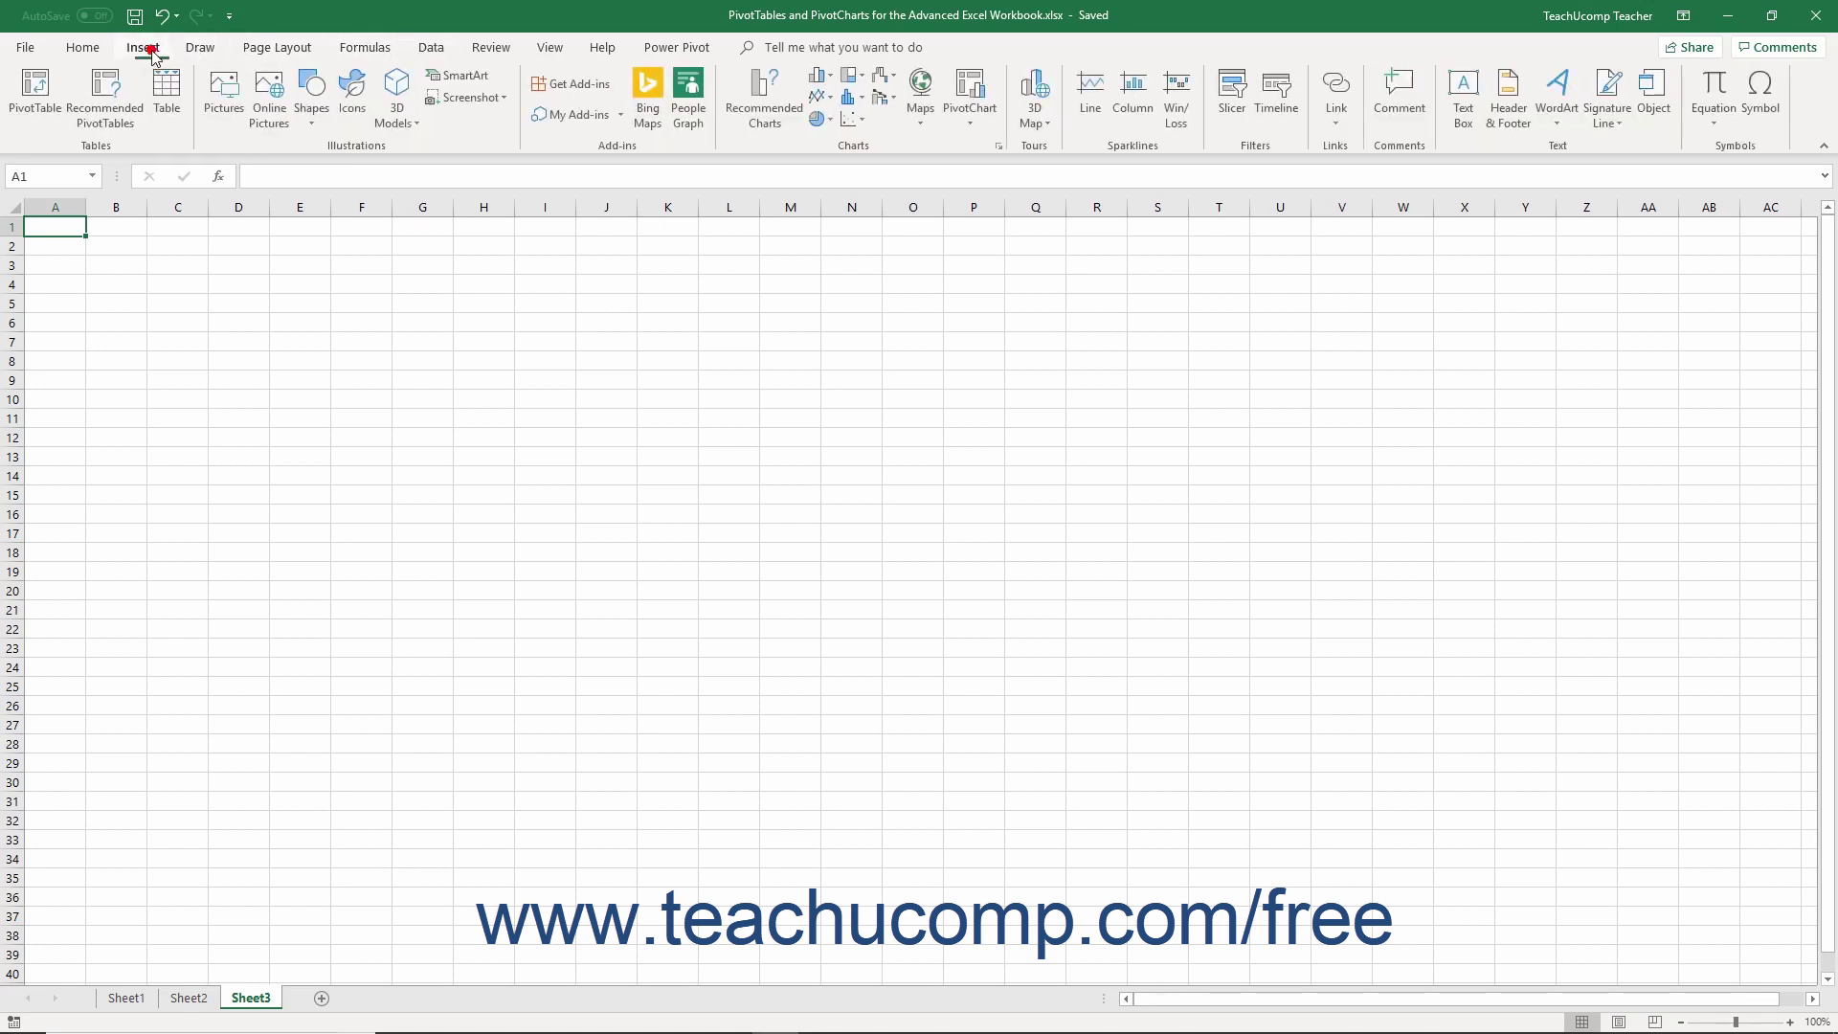
click(1038, 117)
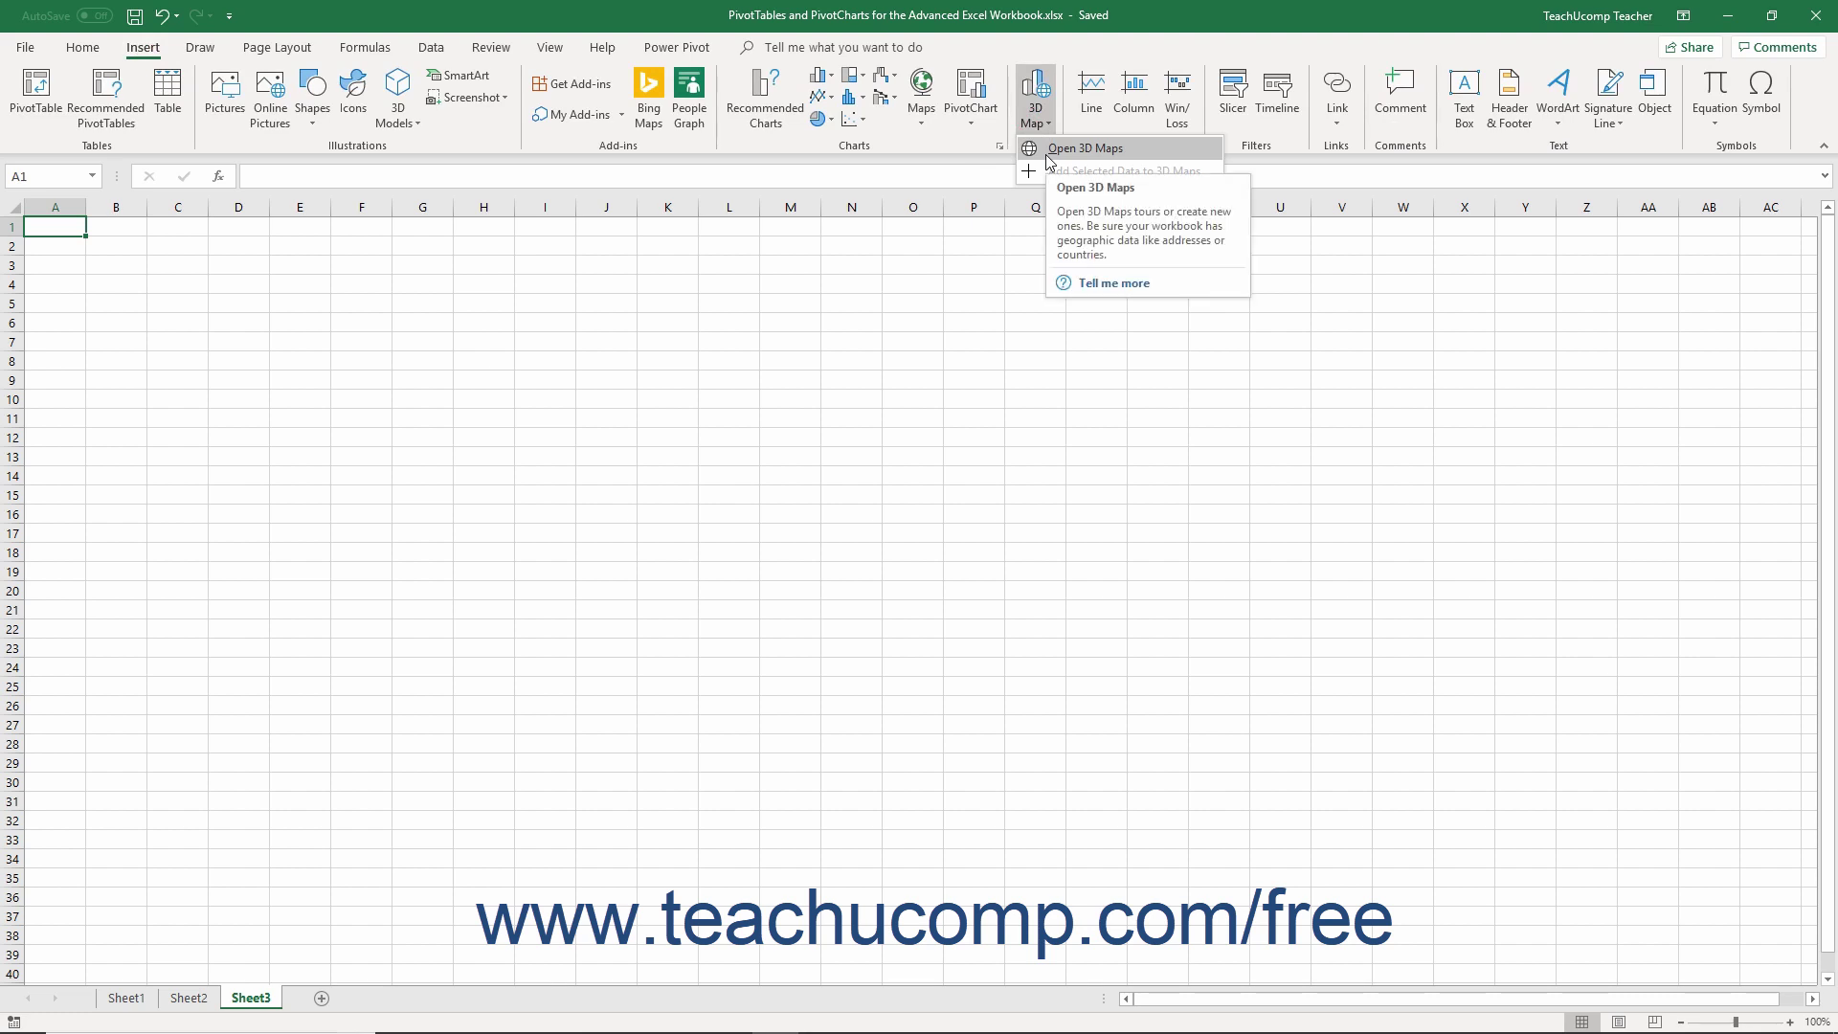
click(1047, 157)
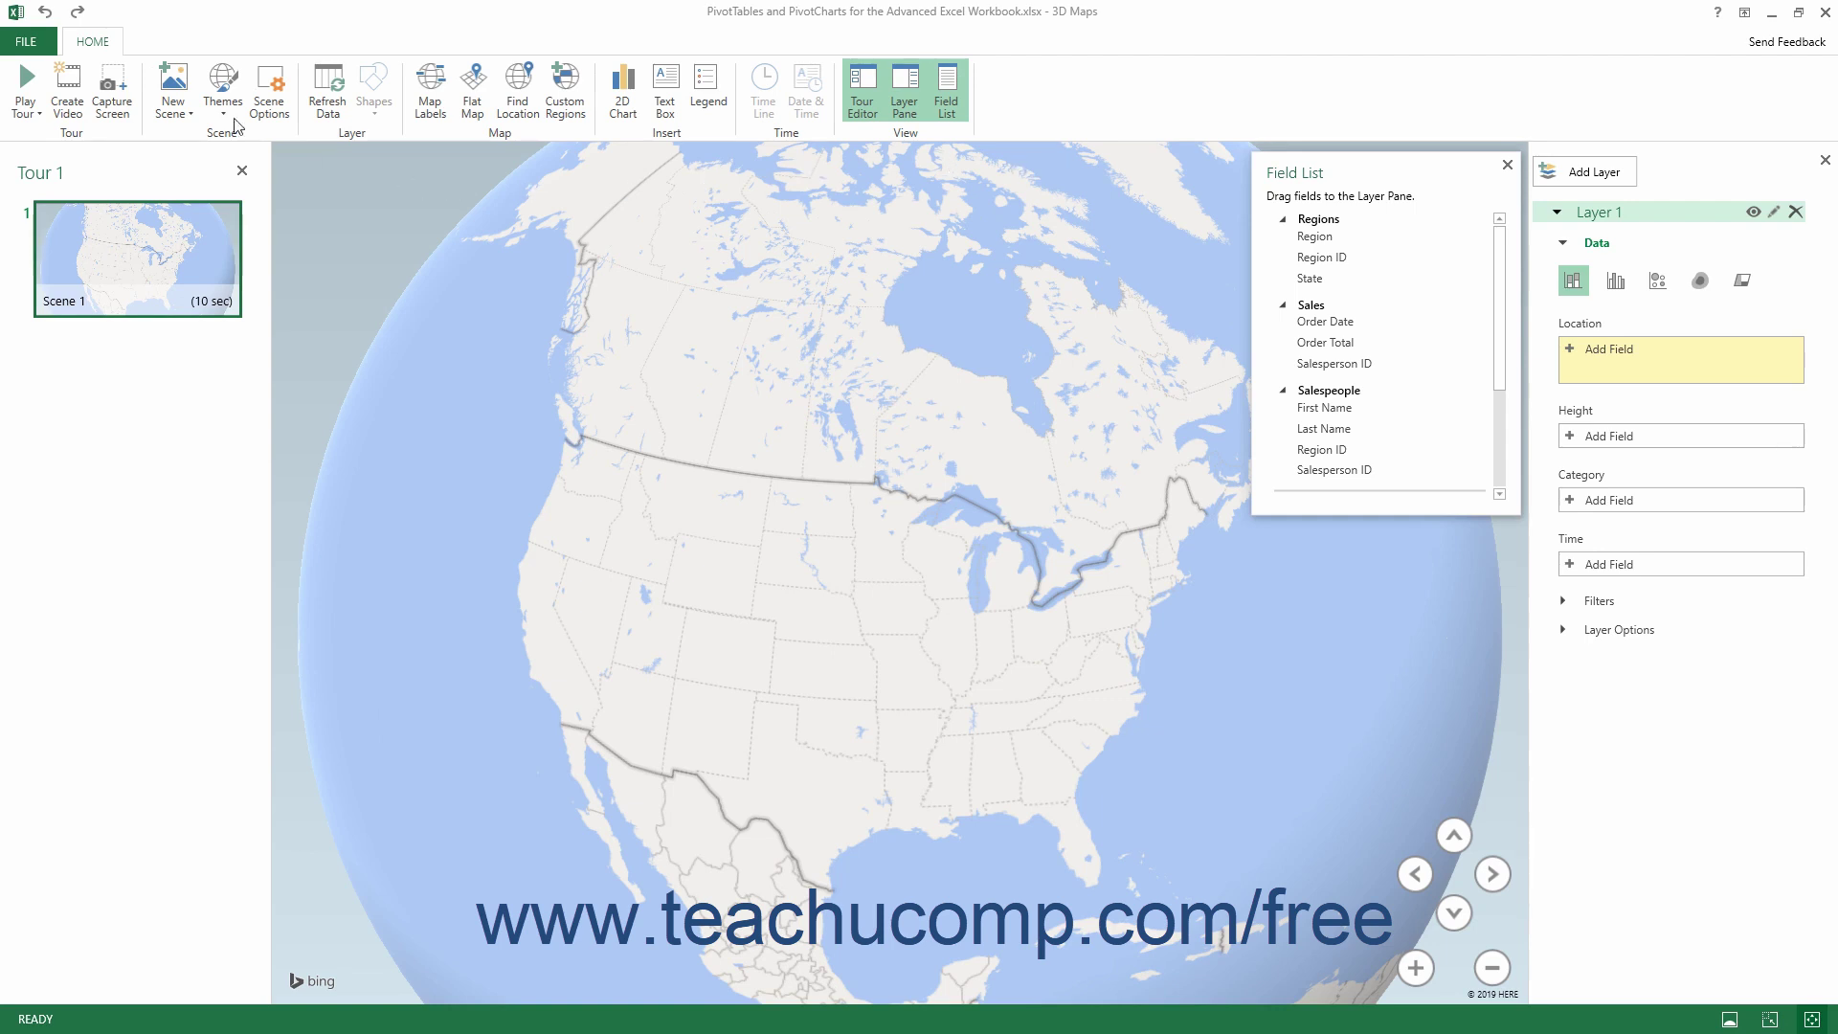
click(27, 42)
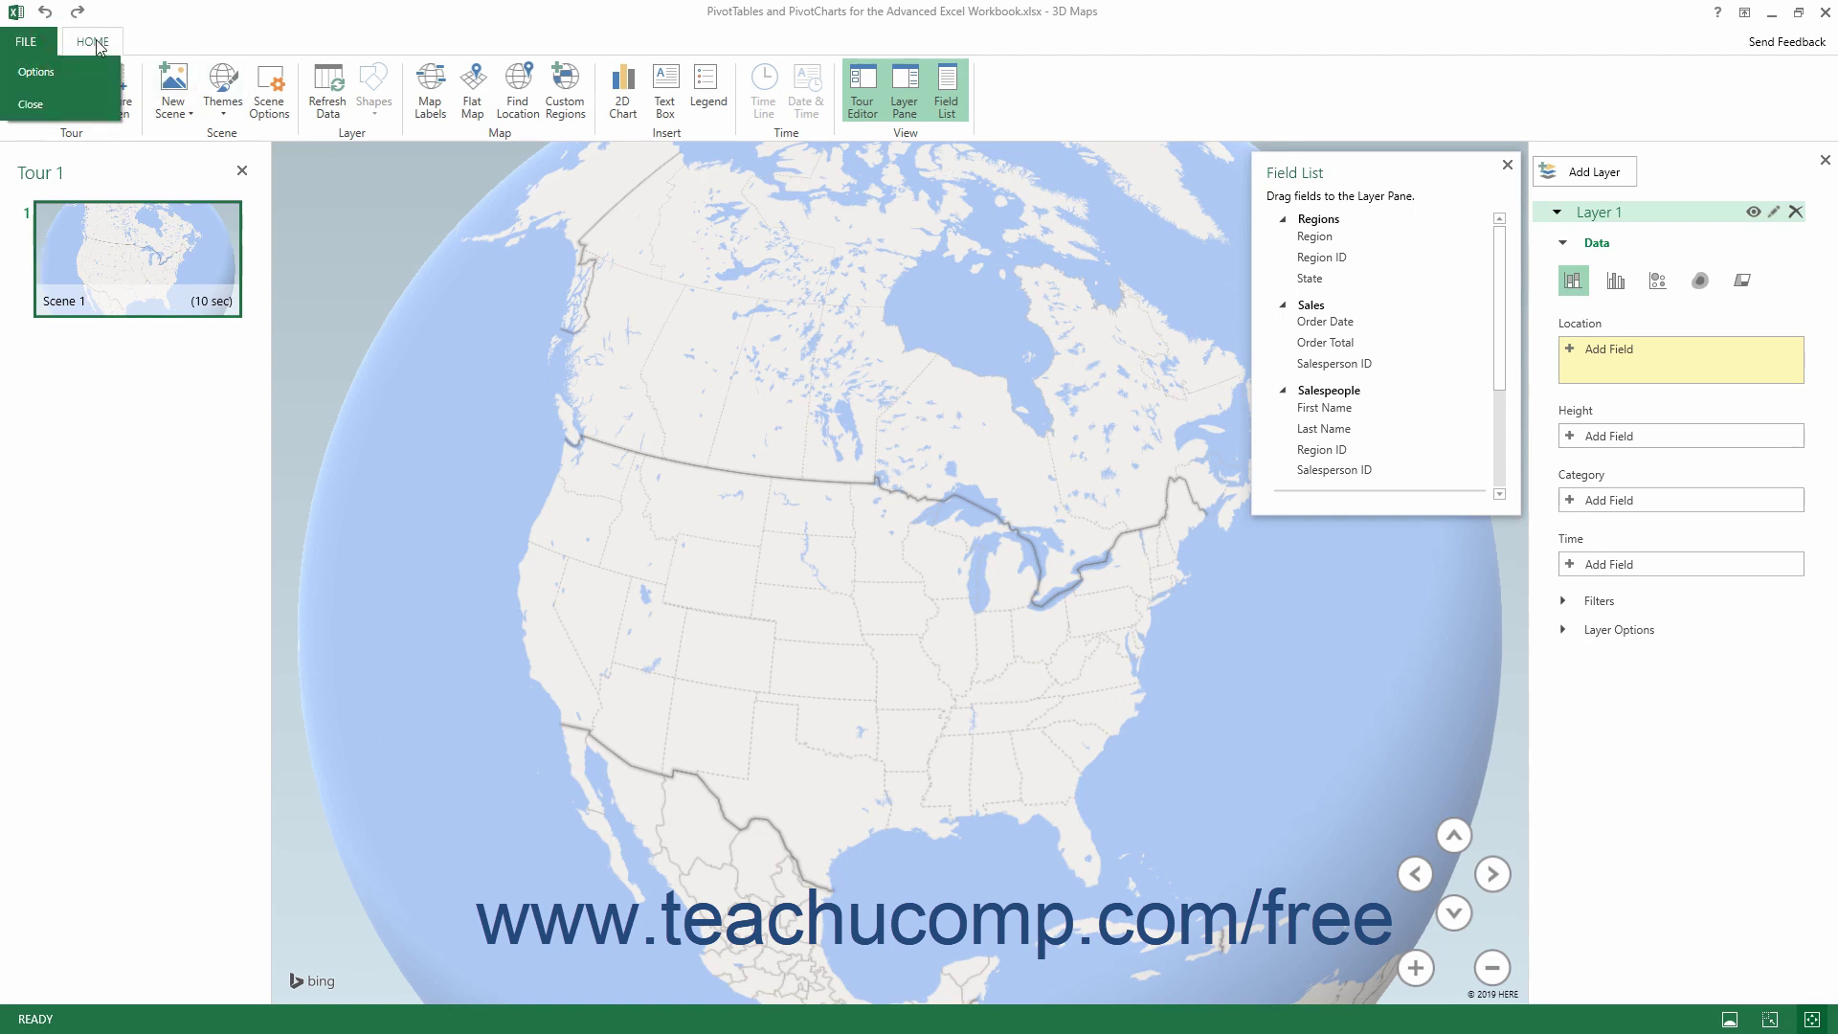
click(94, 43)
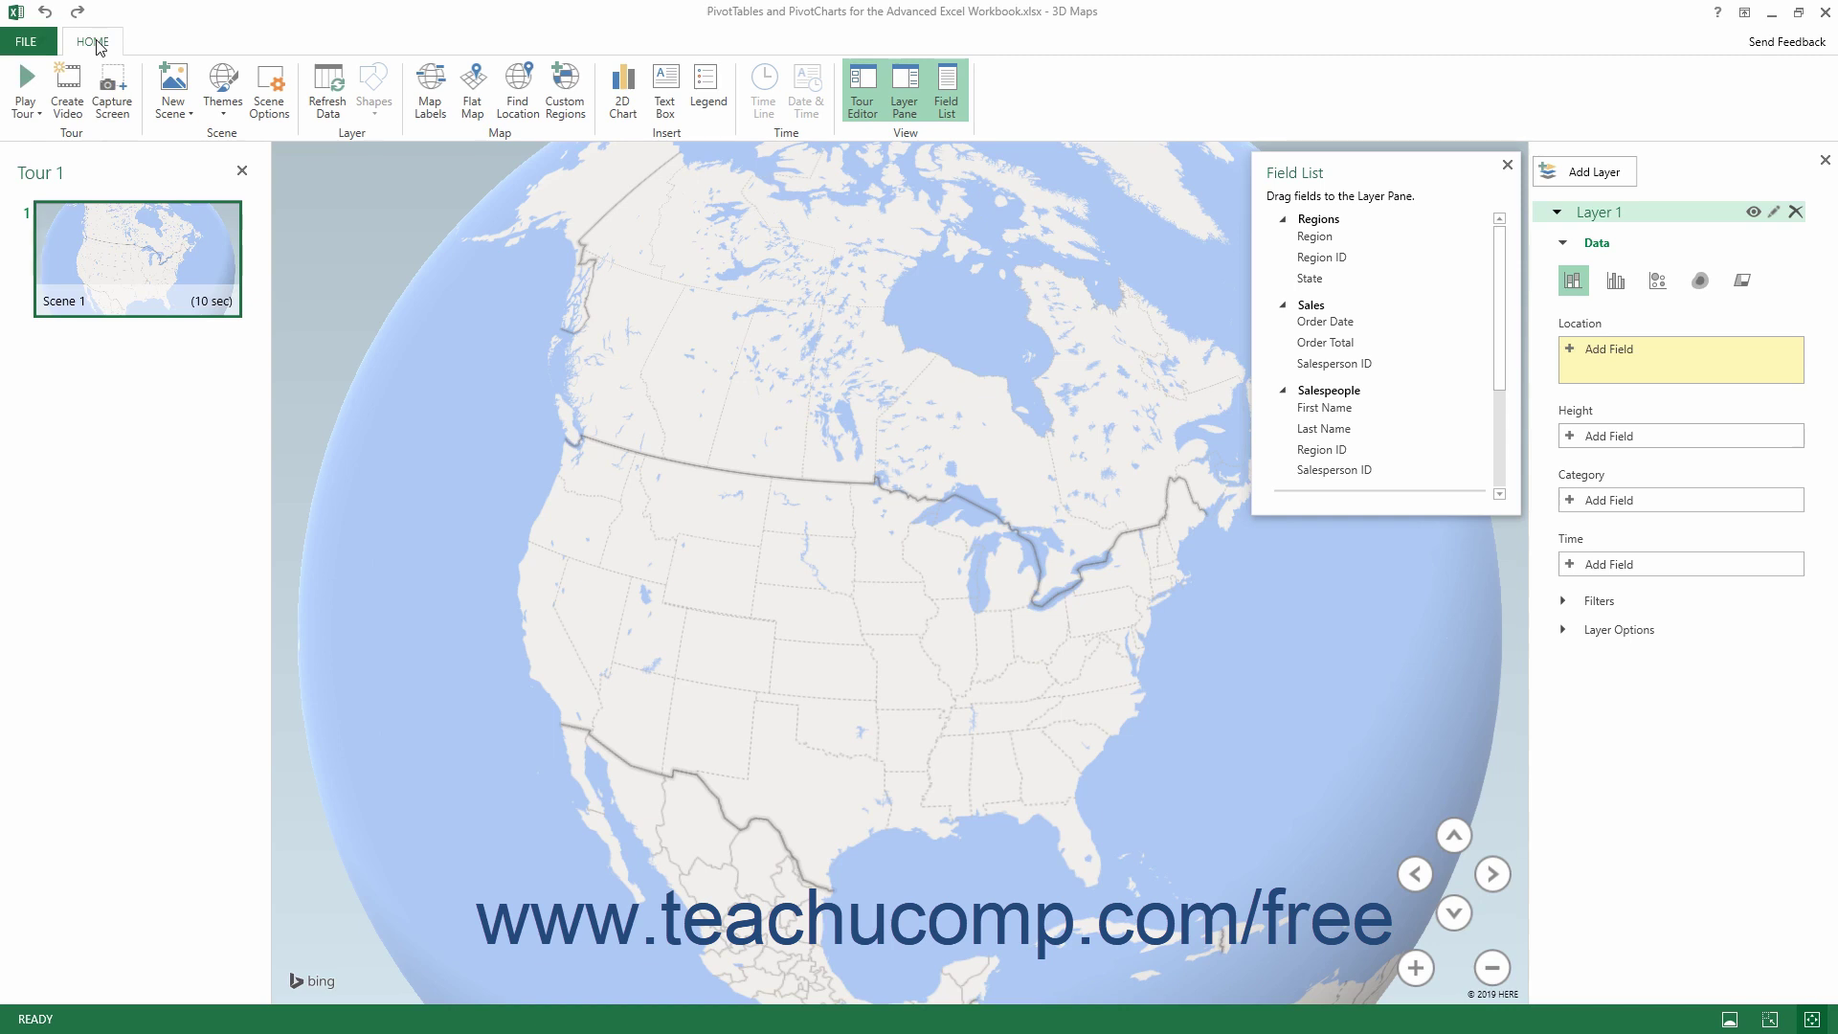
mouse_move(68, 246)
mouse_move(122, 291)
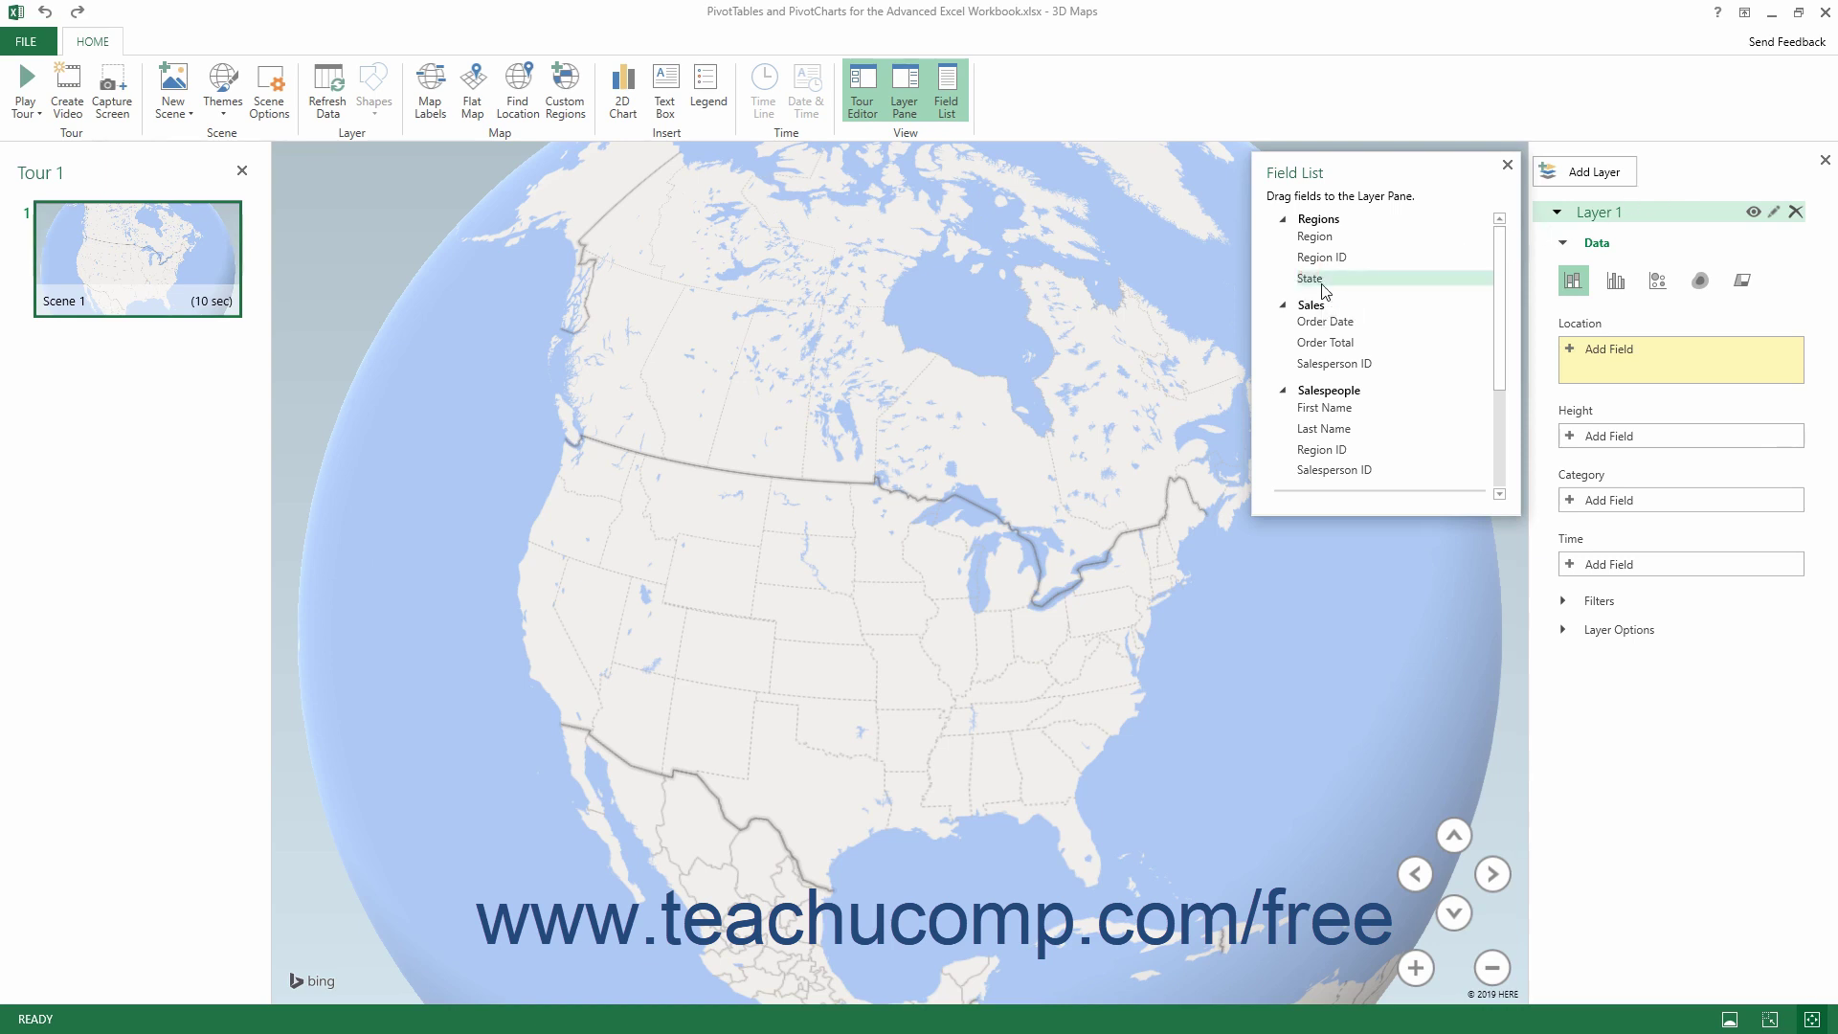
Make State Layer 1's location field, keeping its geography type as State/Province.
drag(1324, 289, 1614, 356)
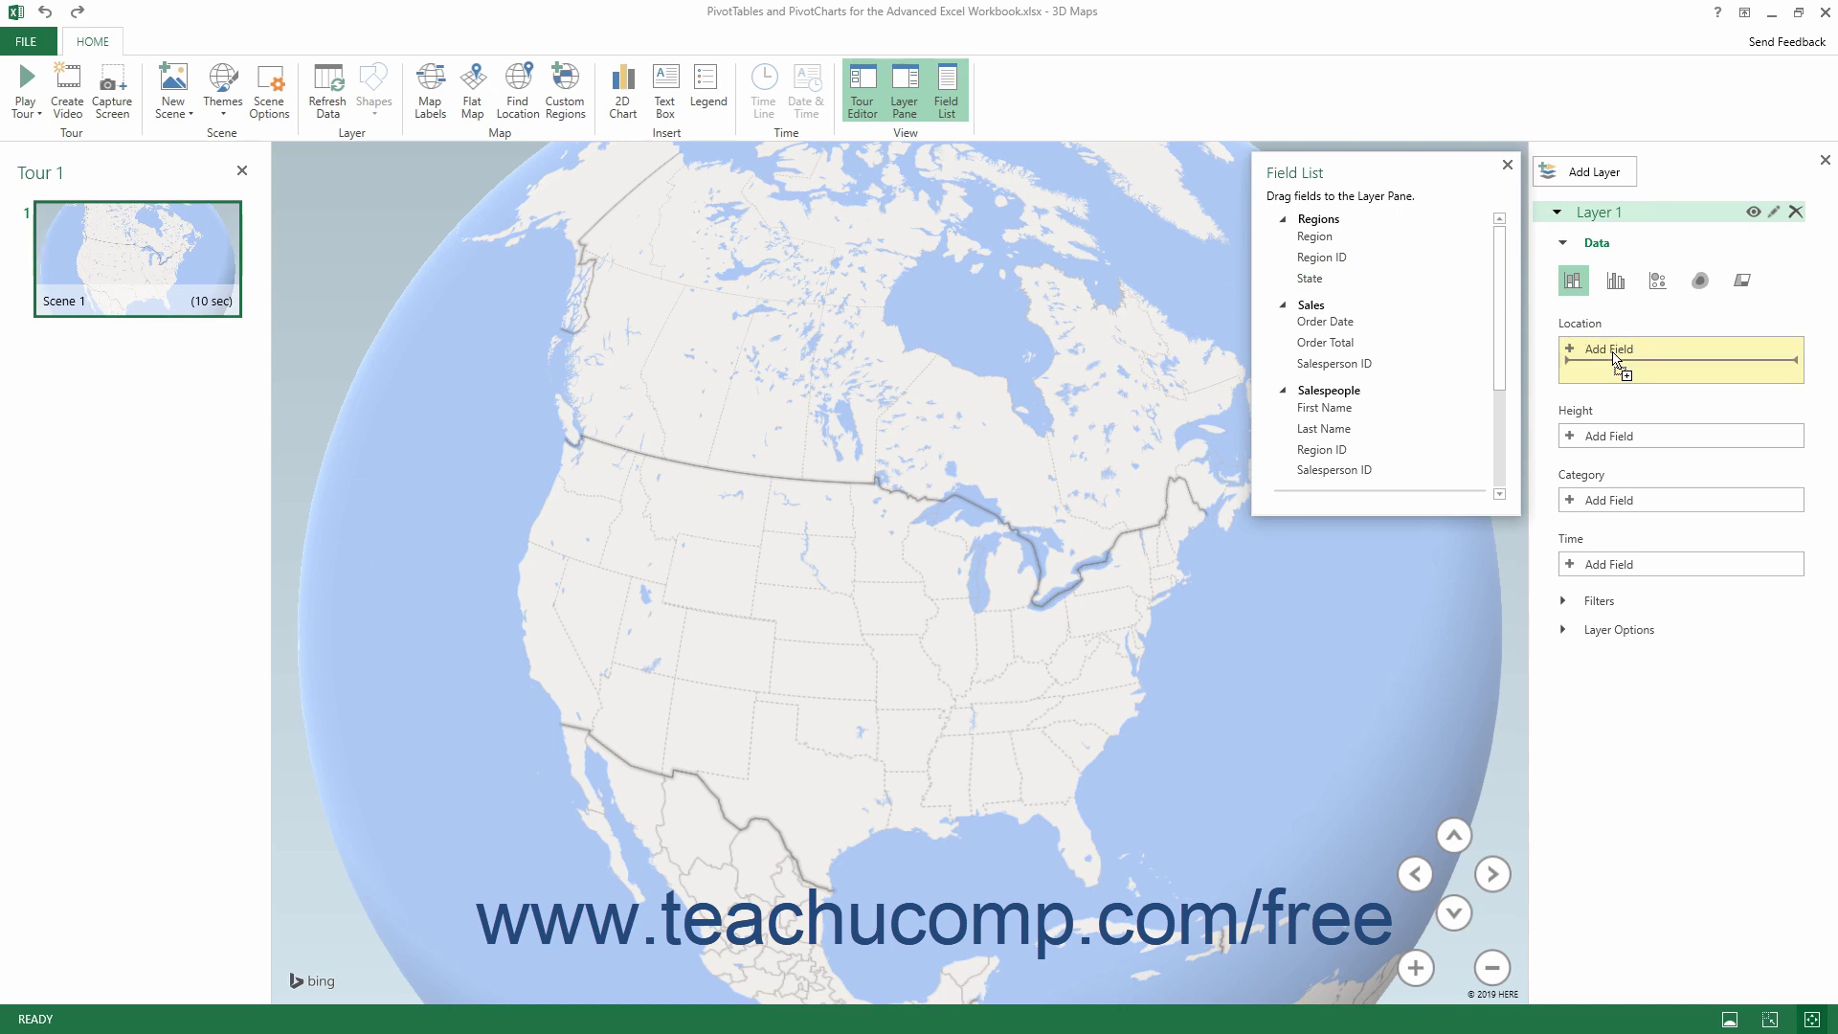
drag(1612, 353, 1612, 354)
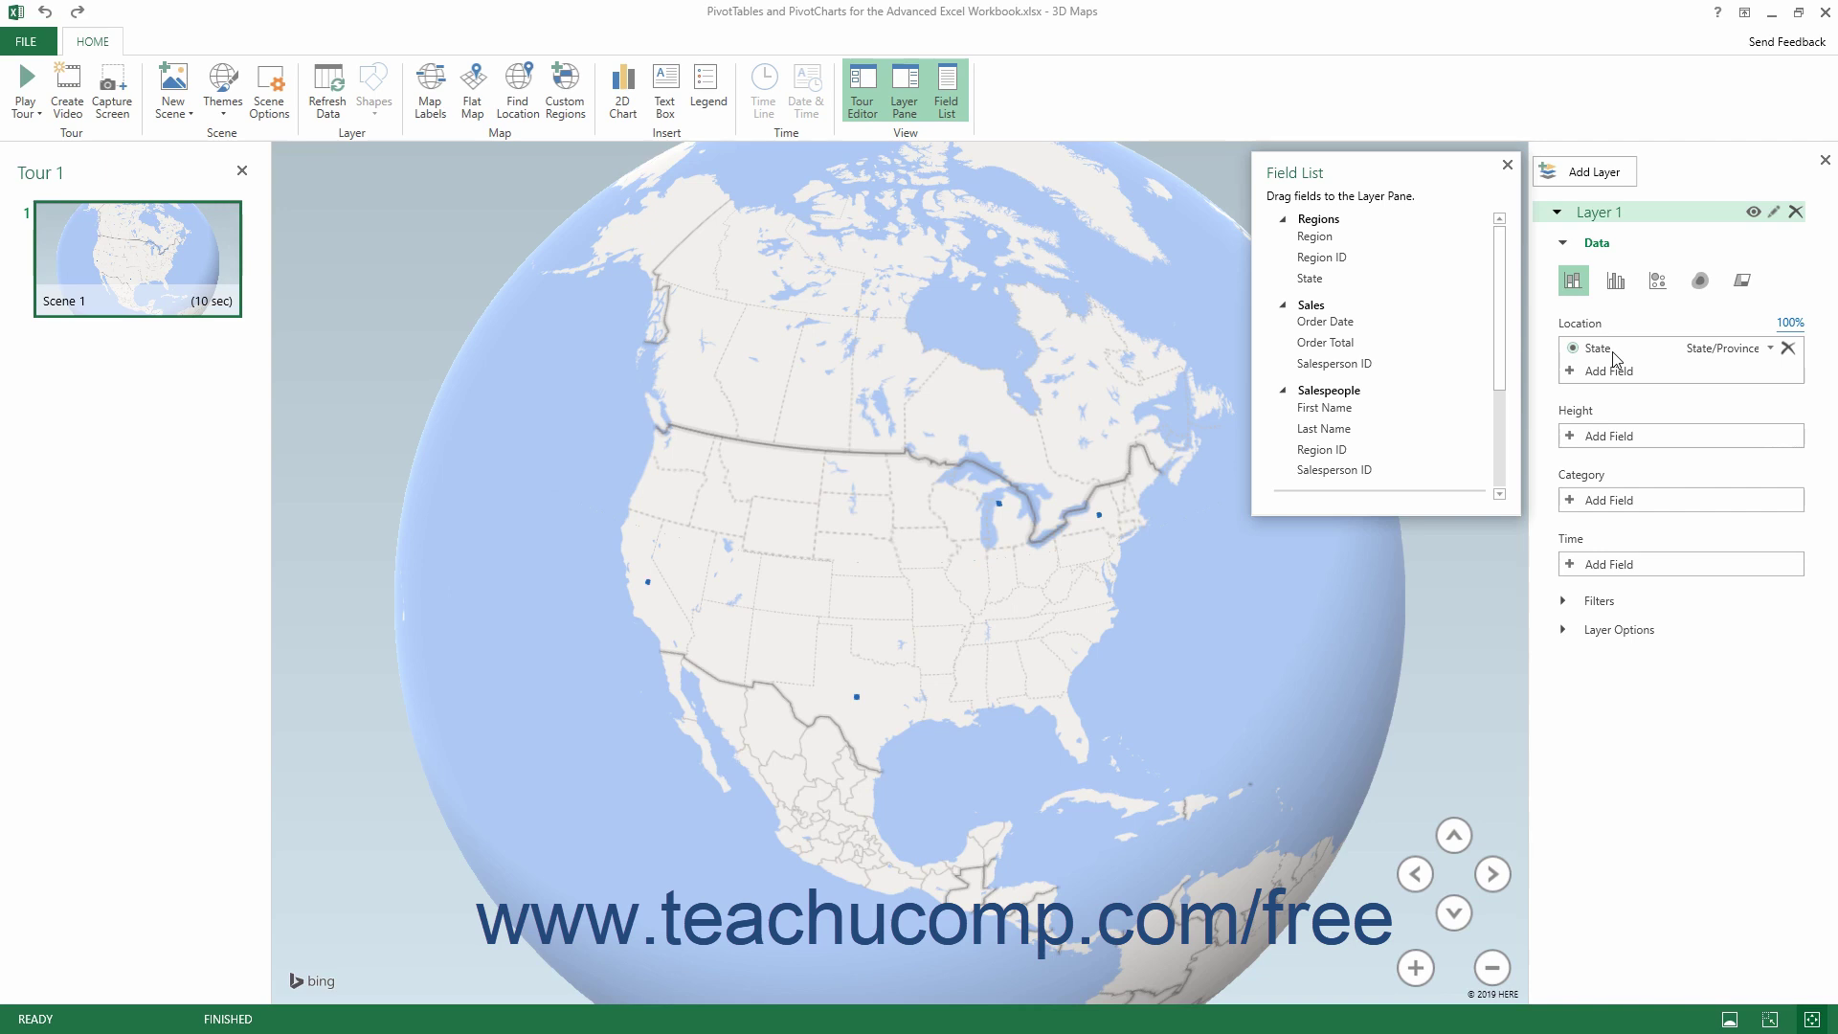
click(1770, 348)
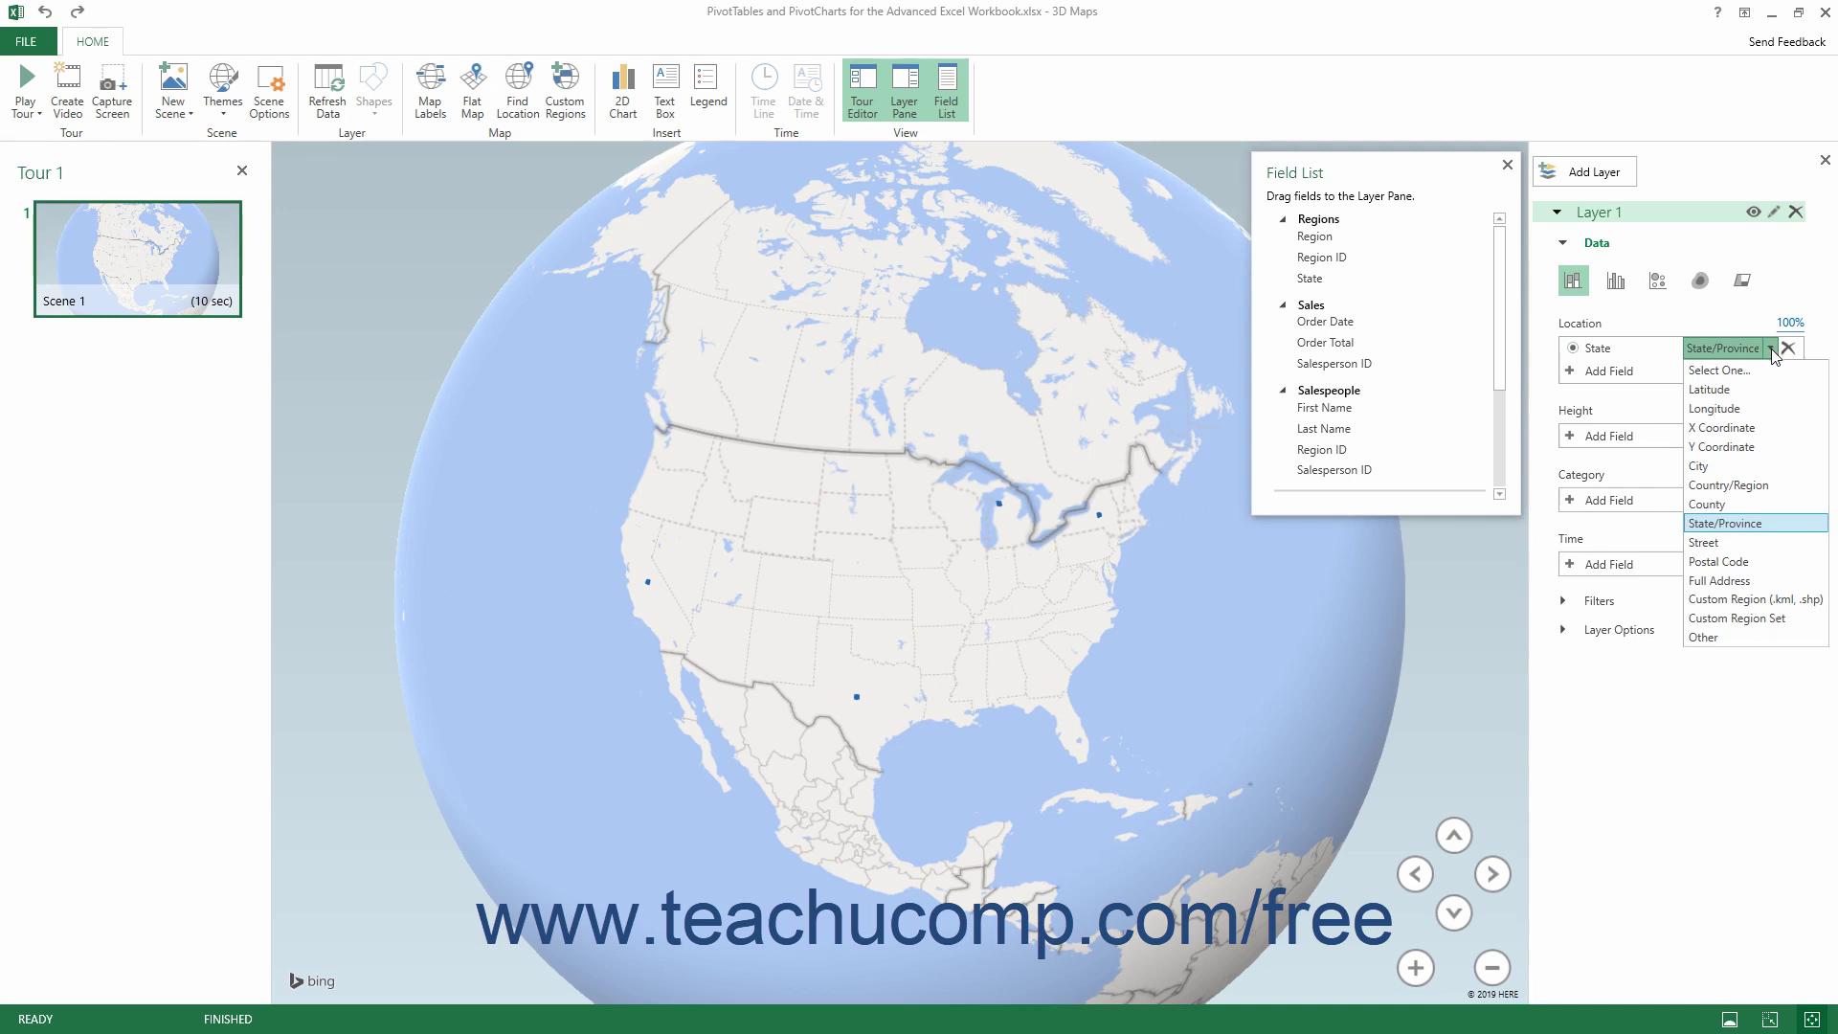
click(1752, 523)
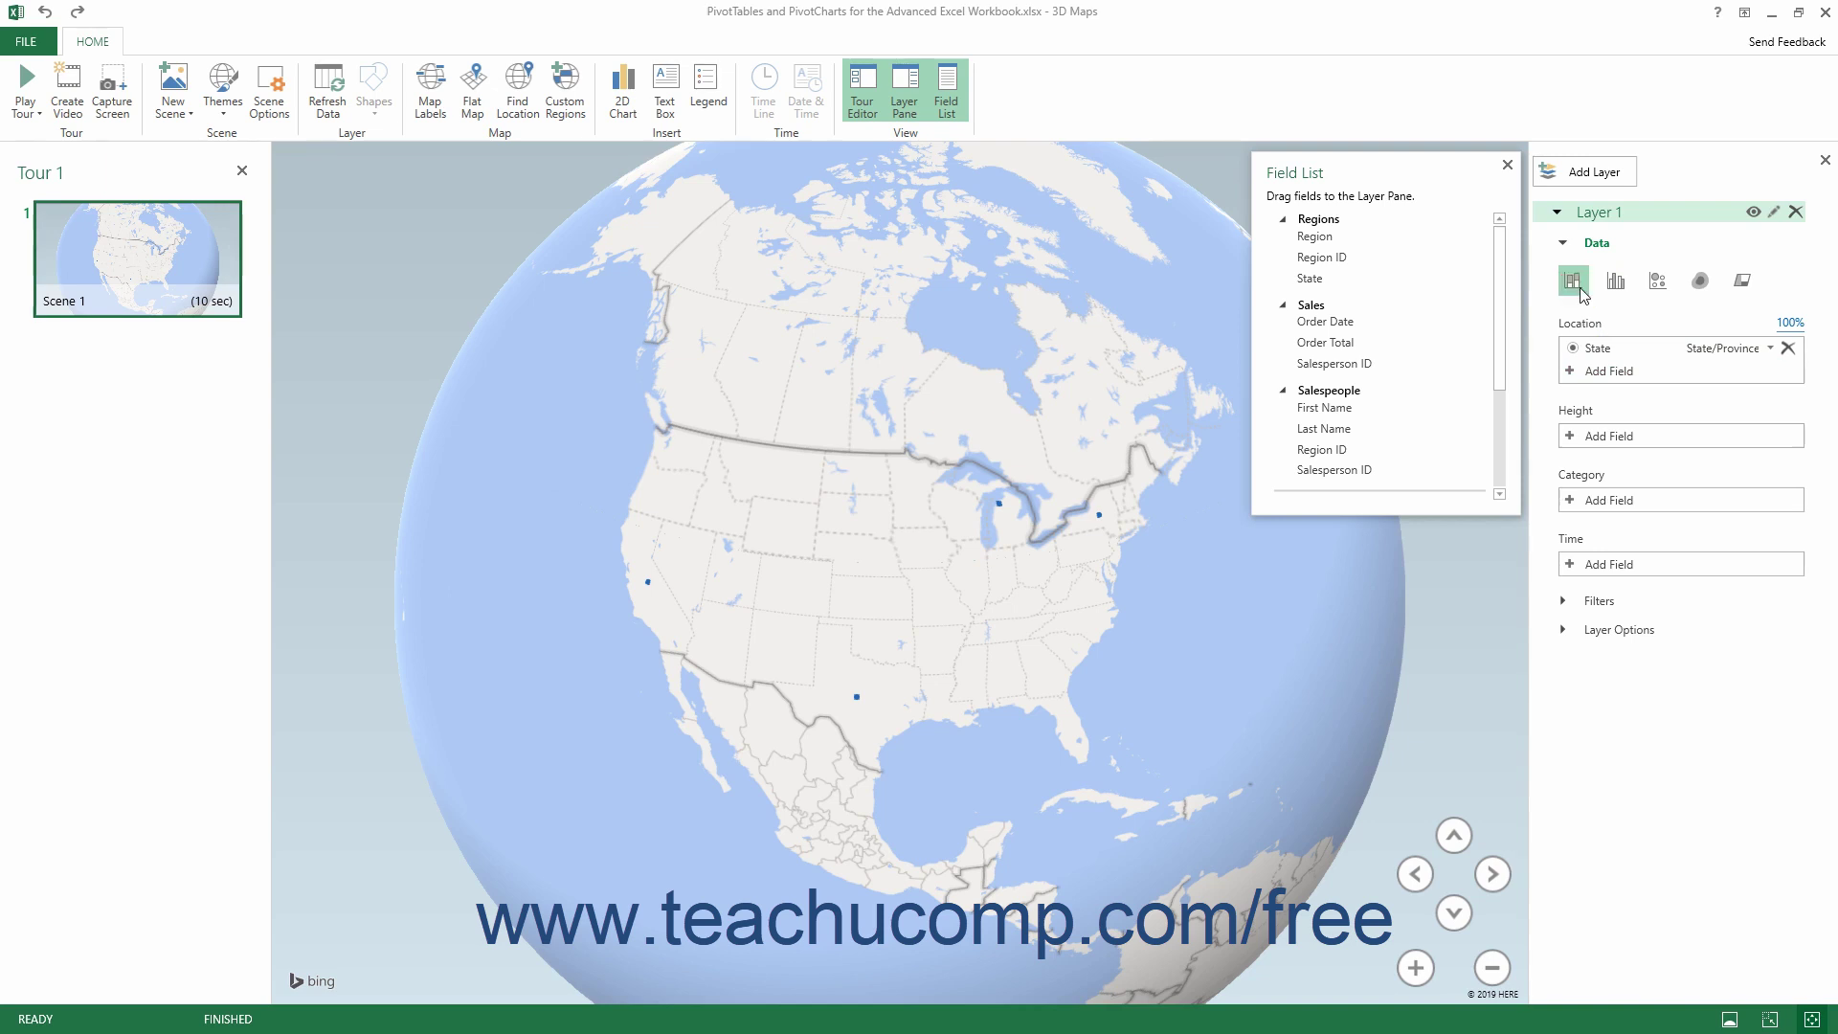
click(1743, 280)
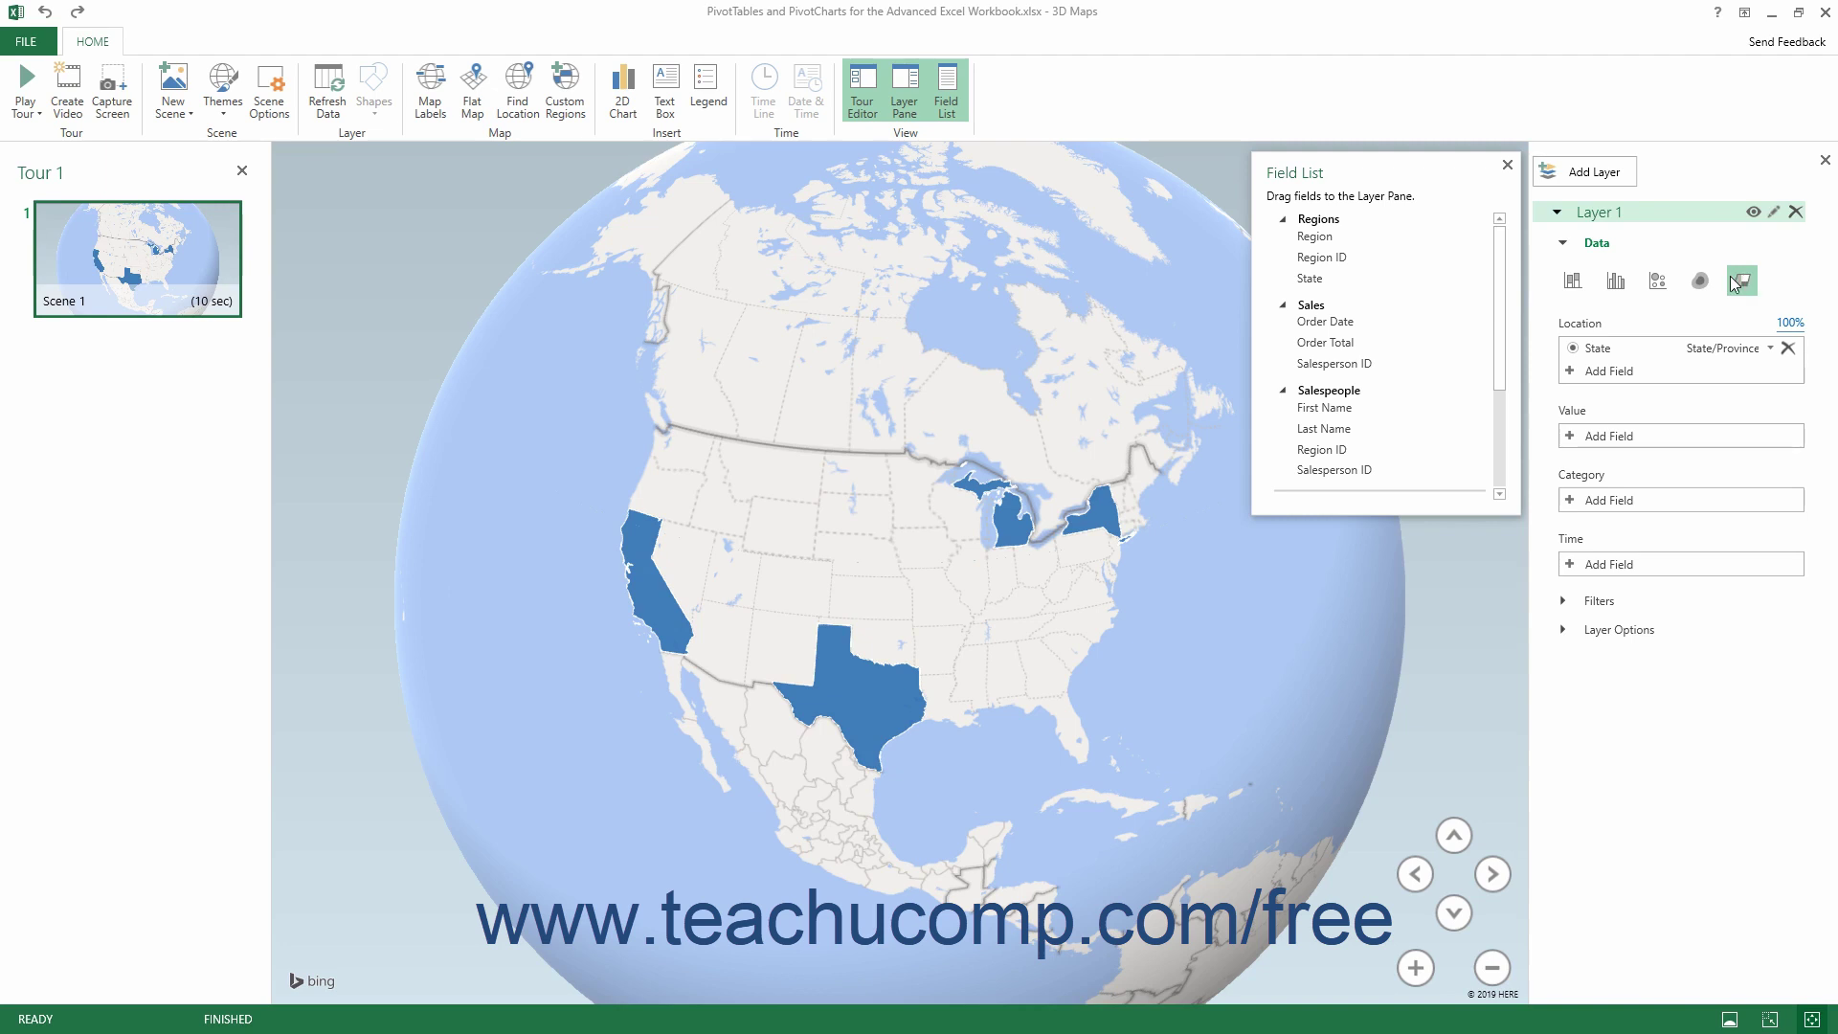
click(1575, 282)
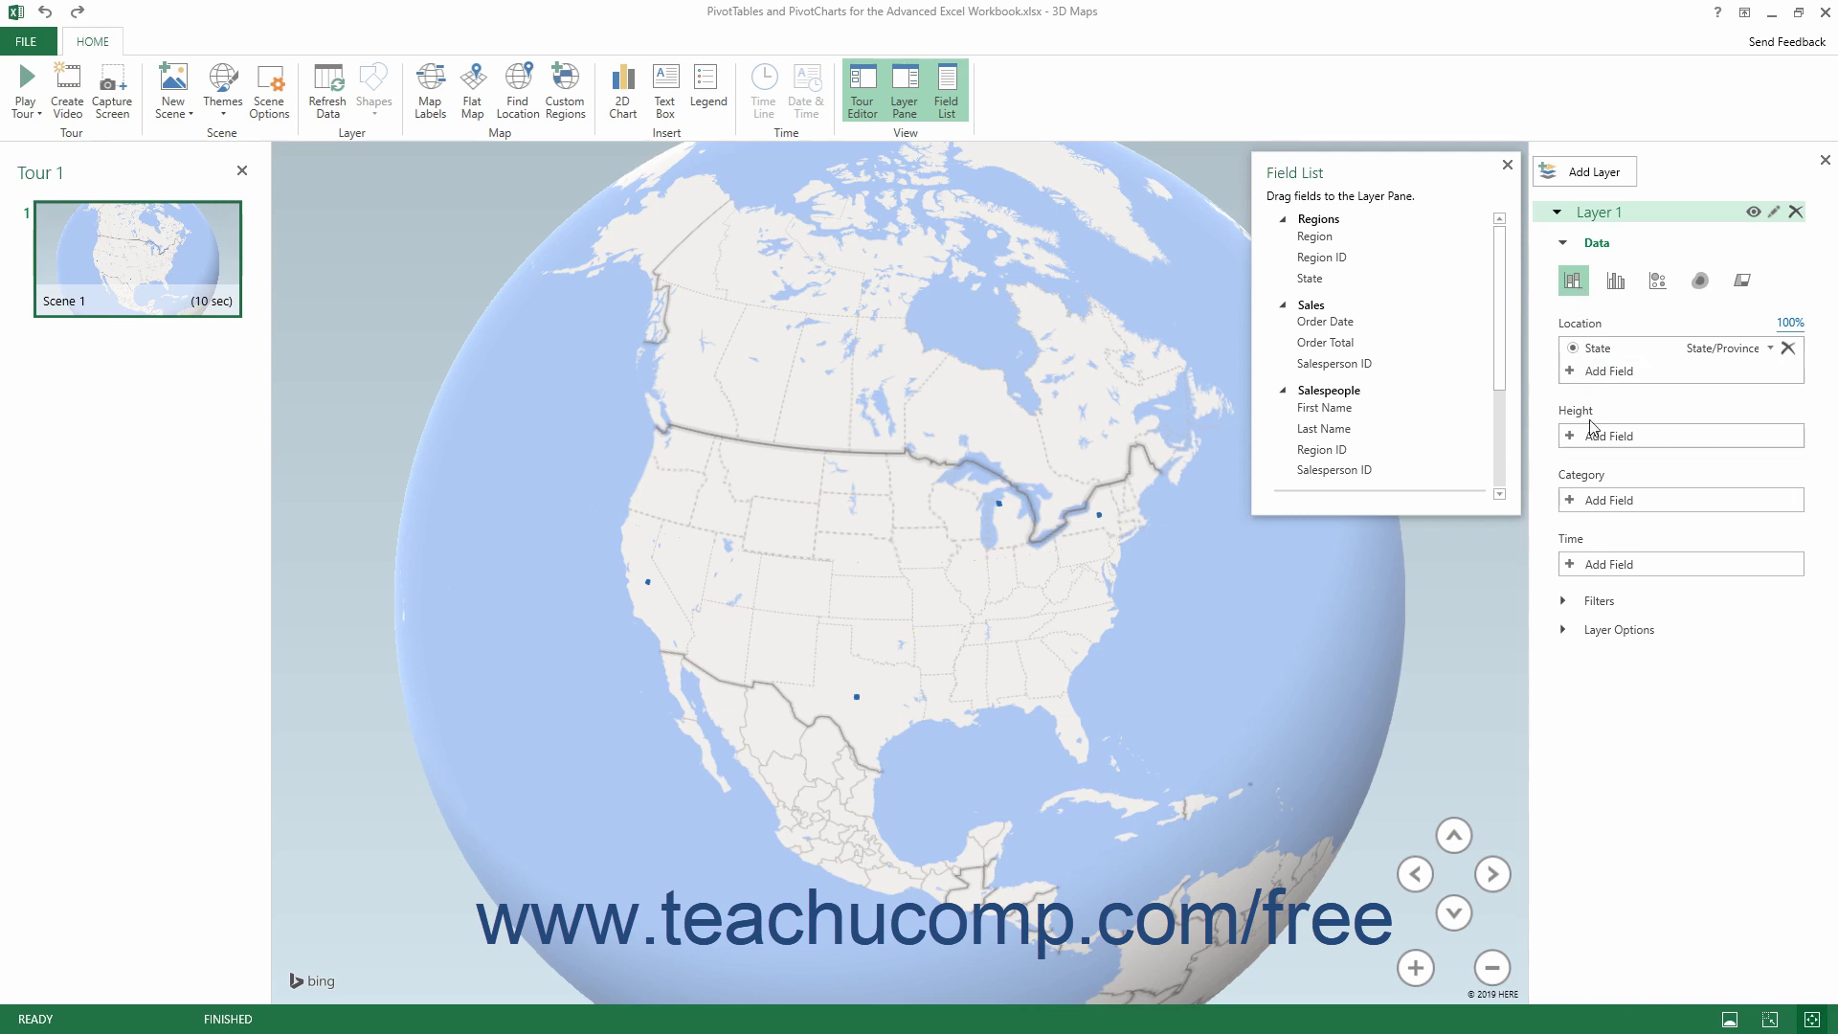
click(1616, 283)
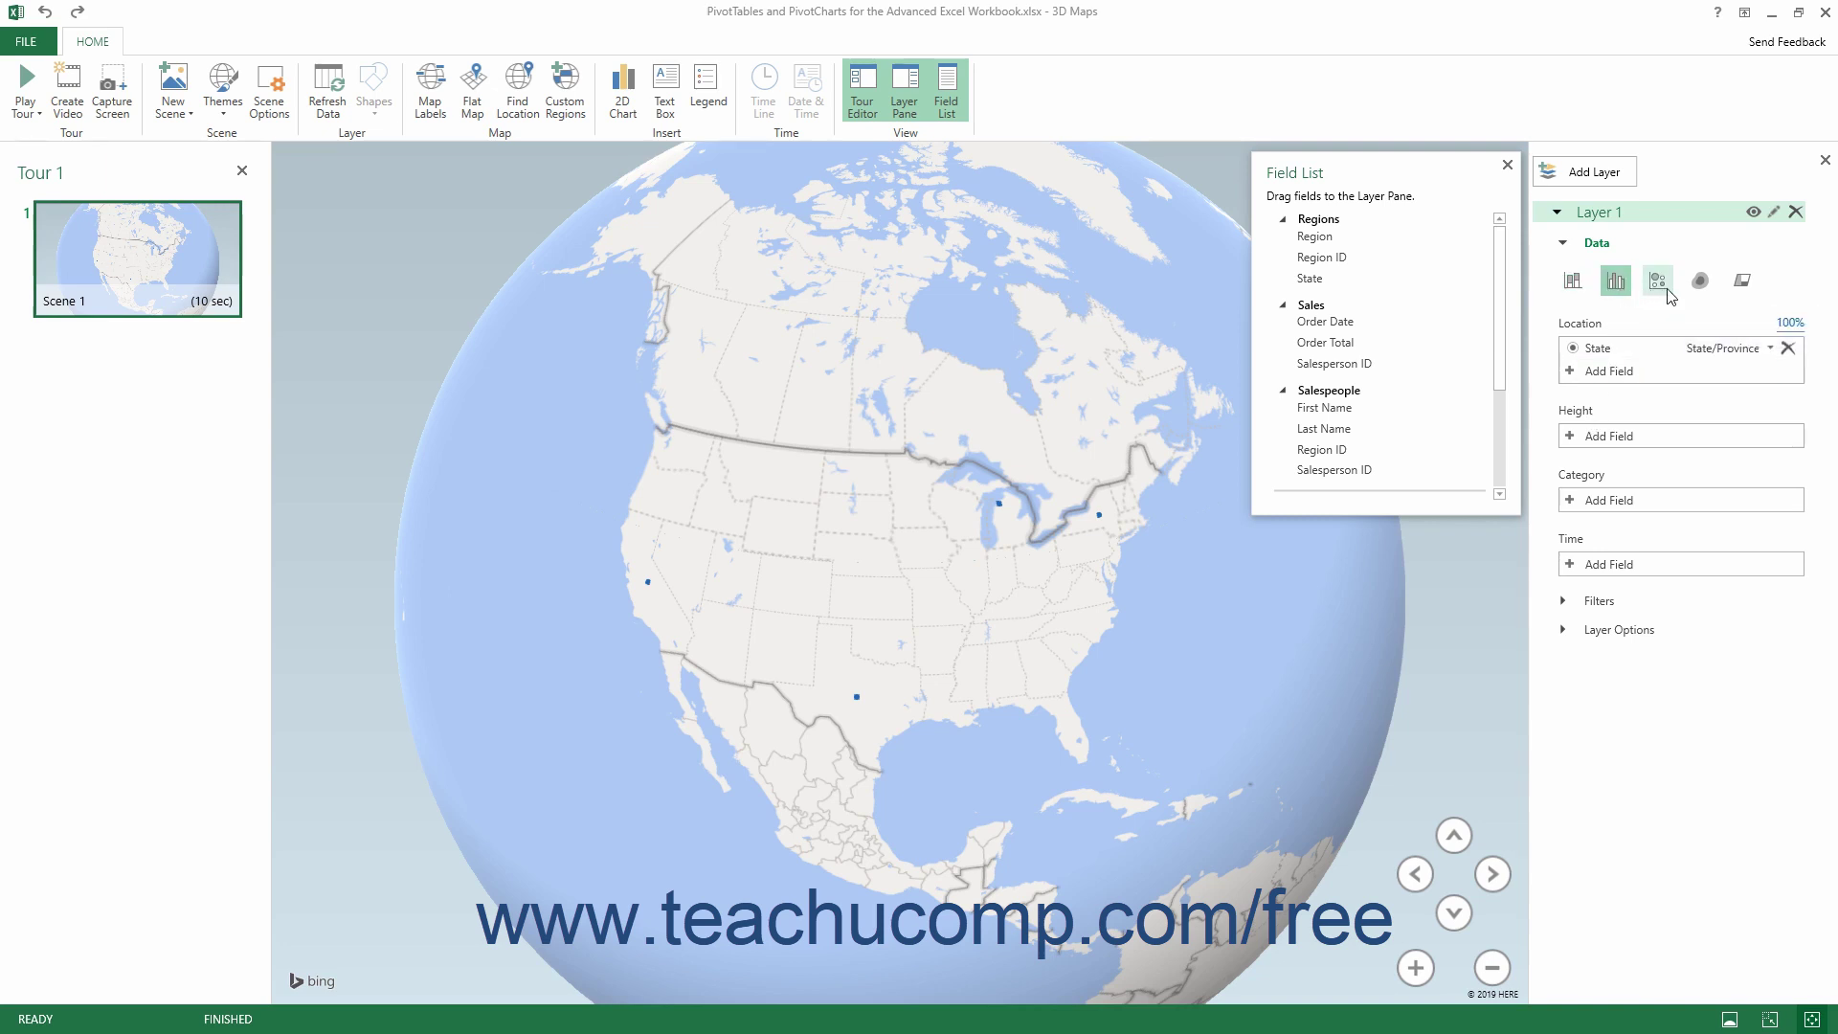
click(1660, 285)
click(1699, 285)
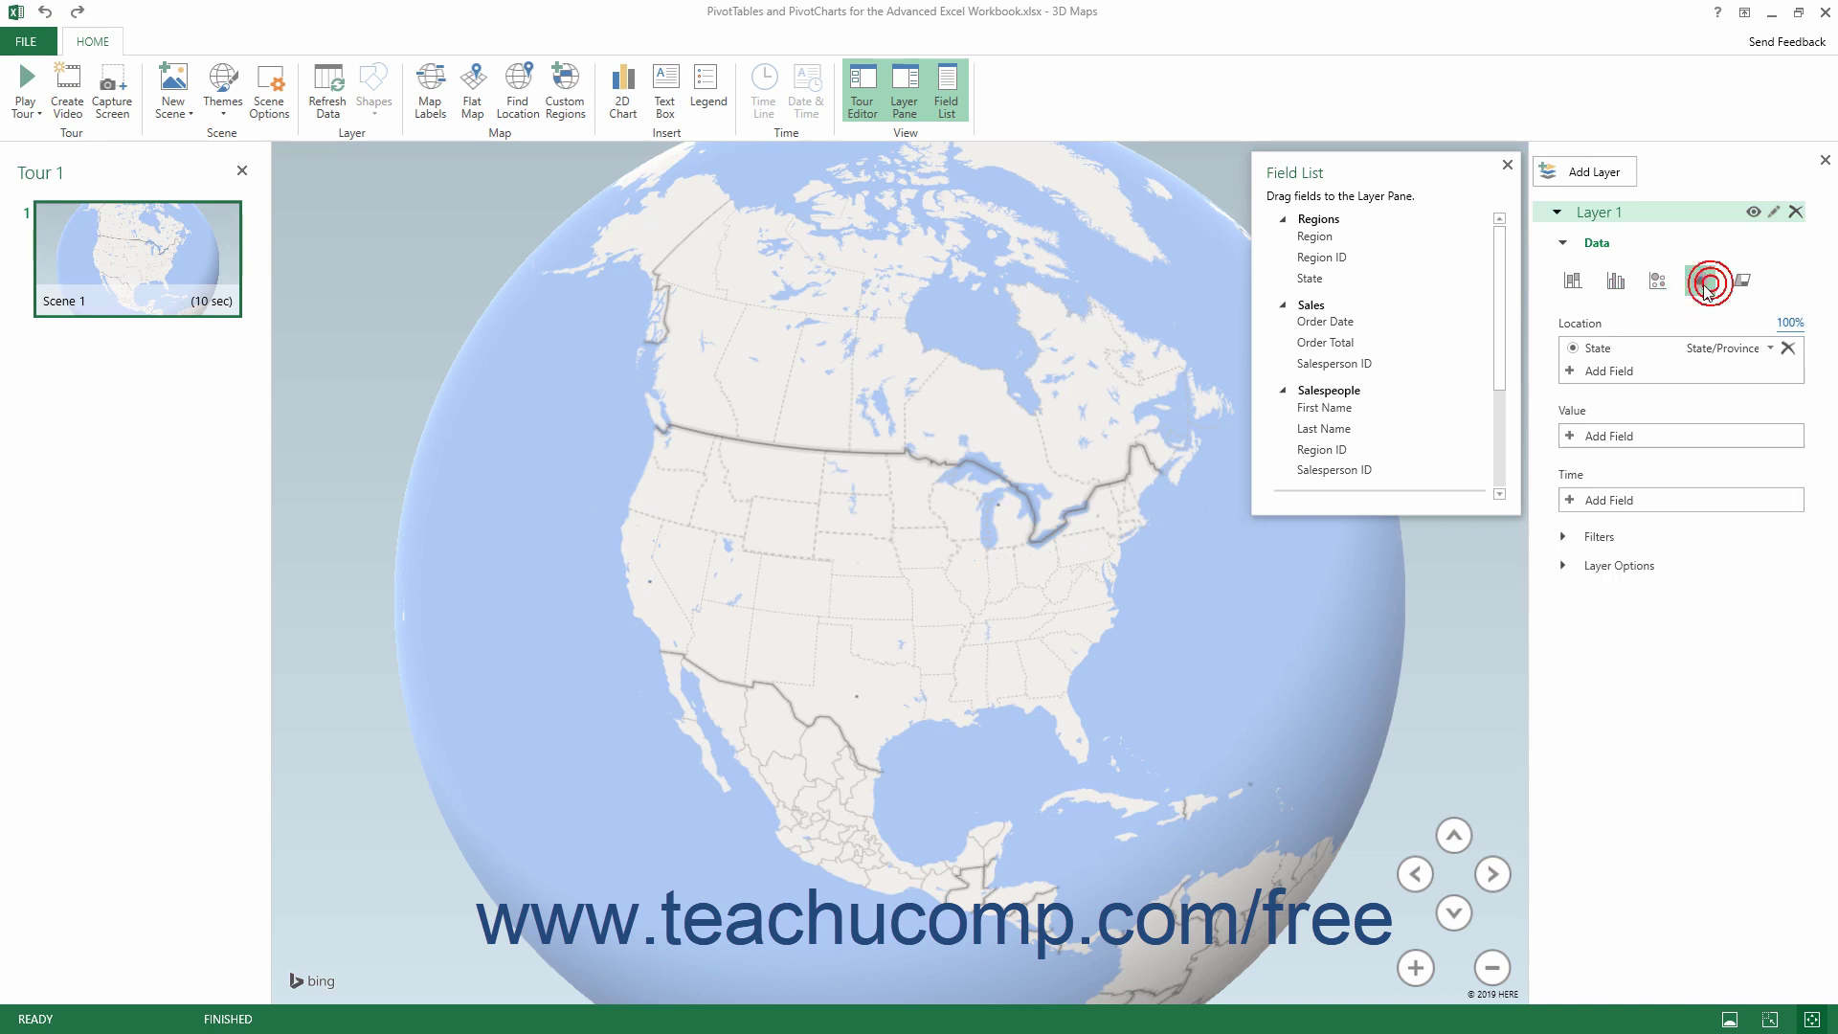
click(1579, 292)
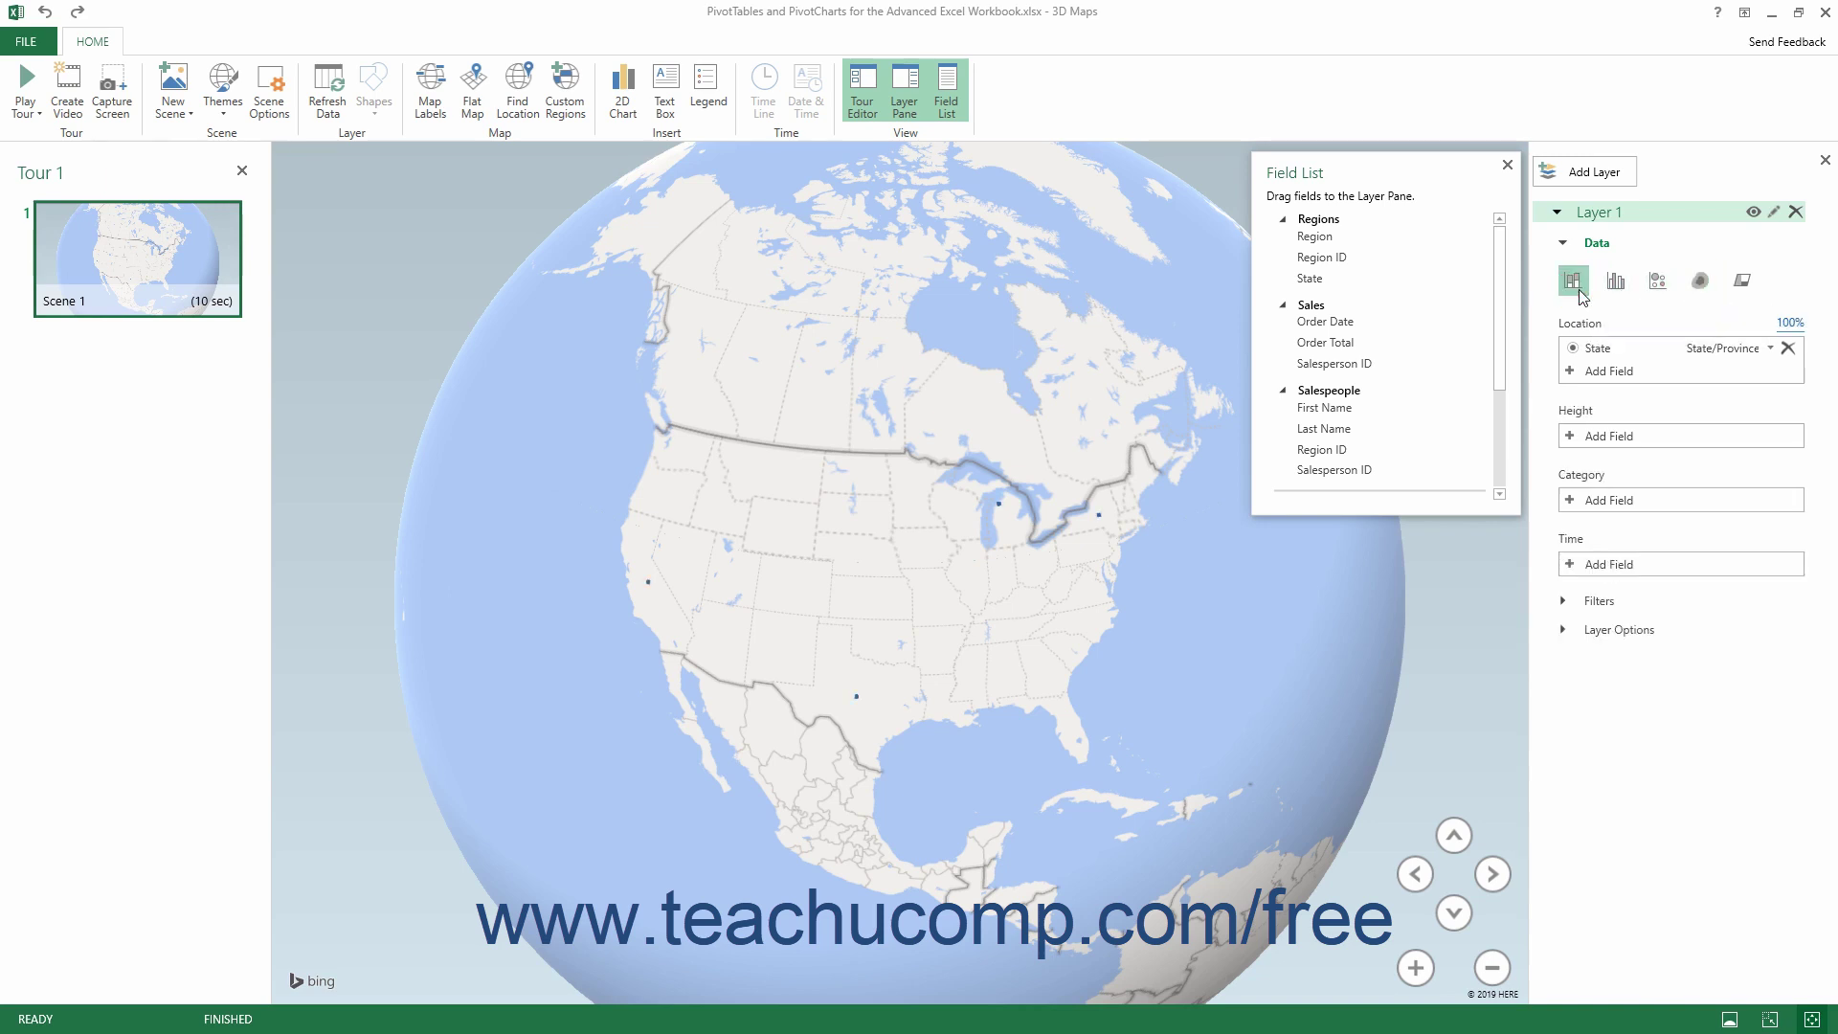
Use Order Total, aggregated as Sum, for Layer 1's column height.
drag(1345, 342, 1612, 438)
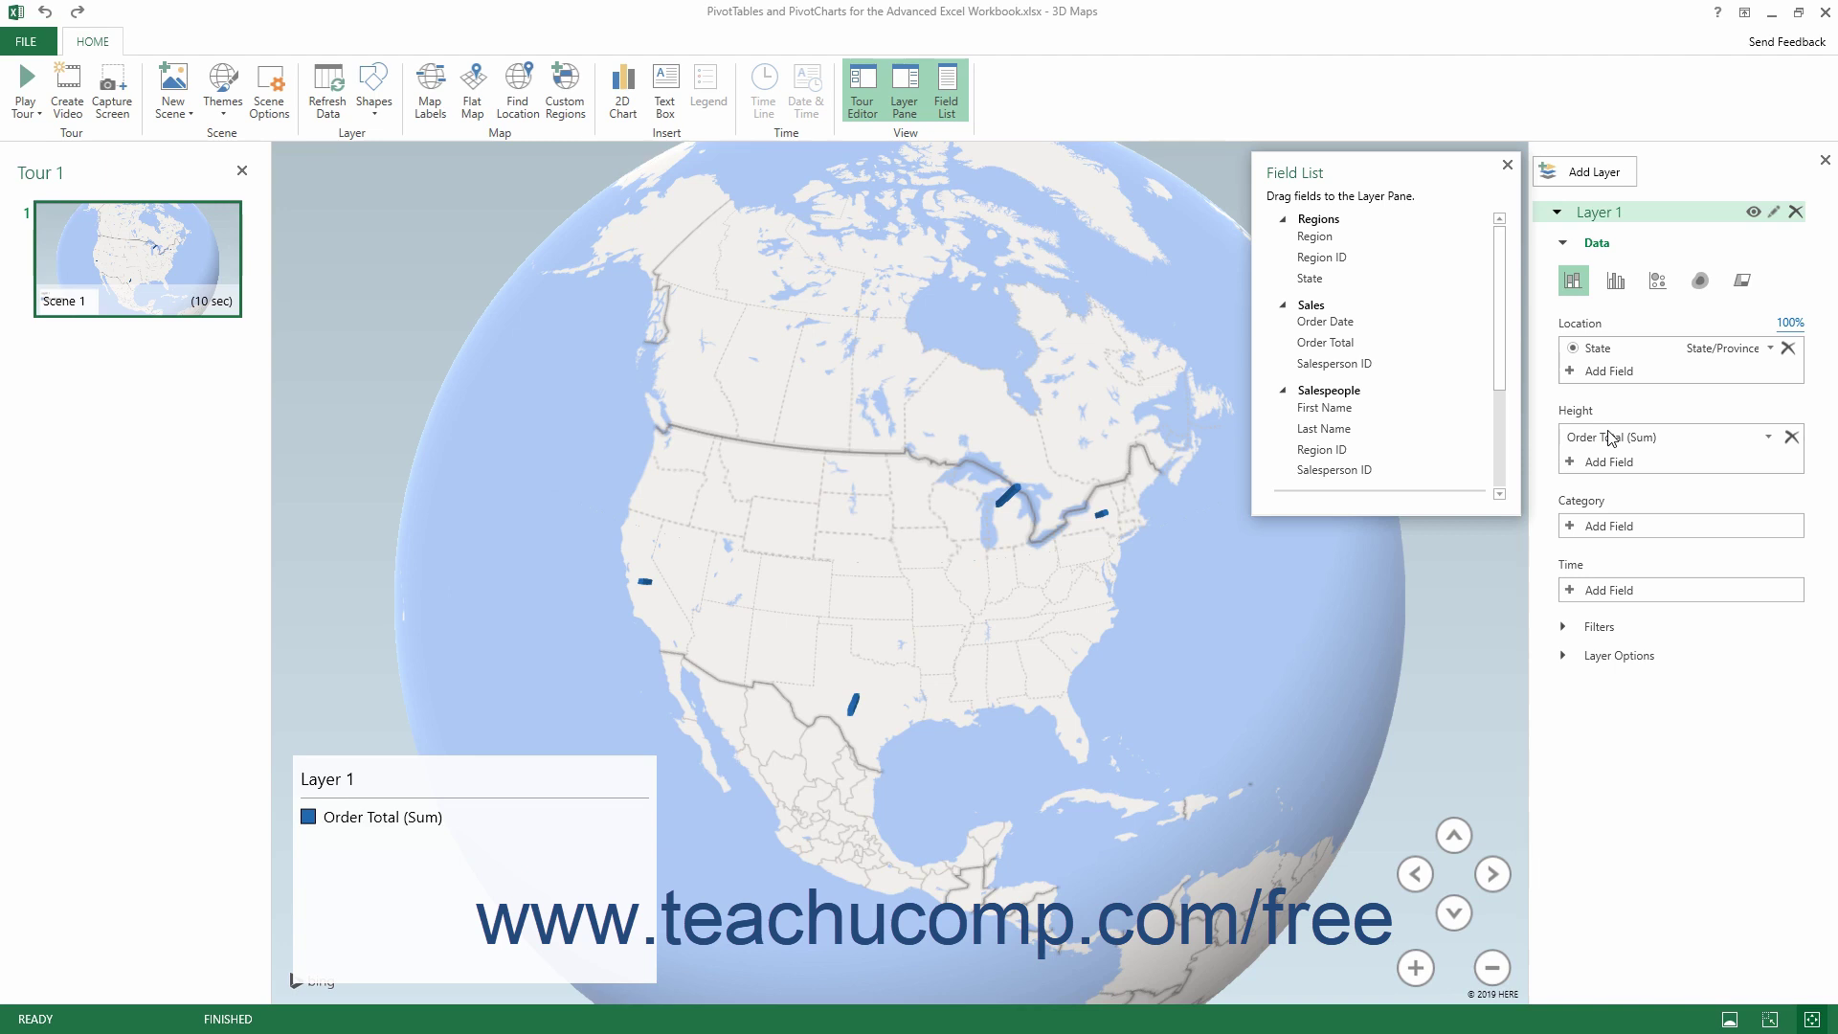
click(1769, 439)
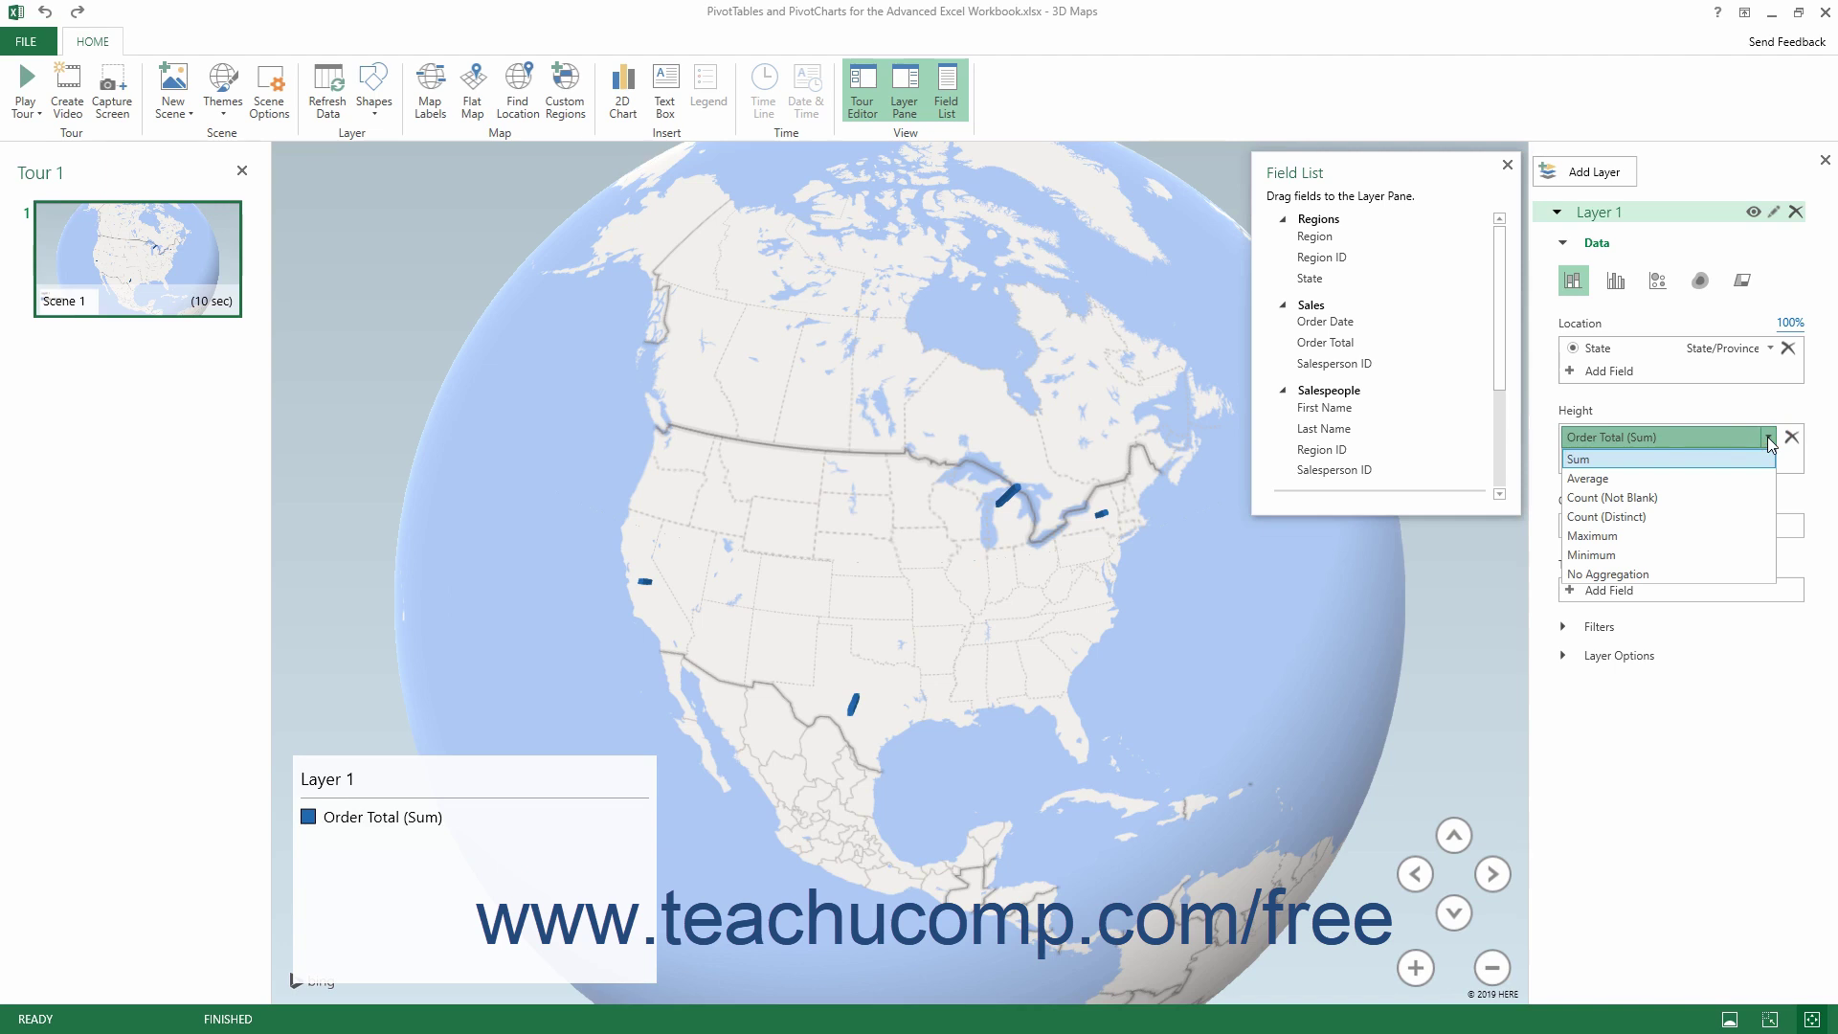
click(1768, 438)
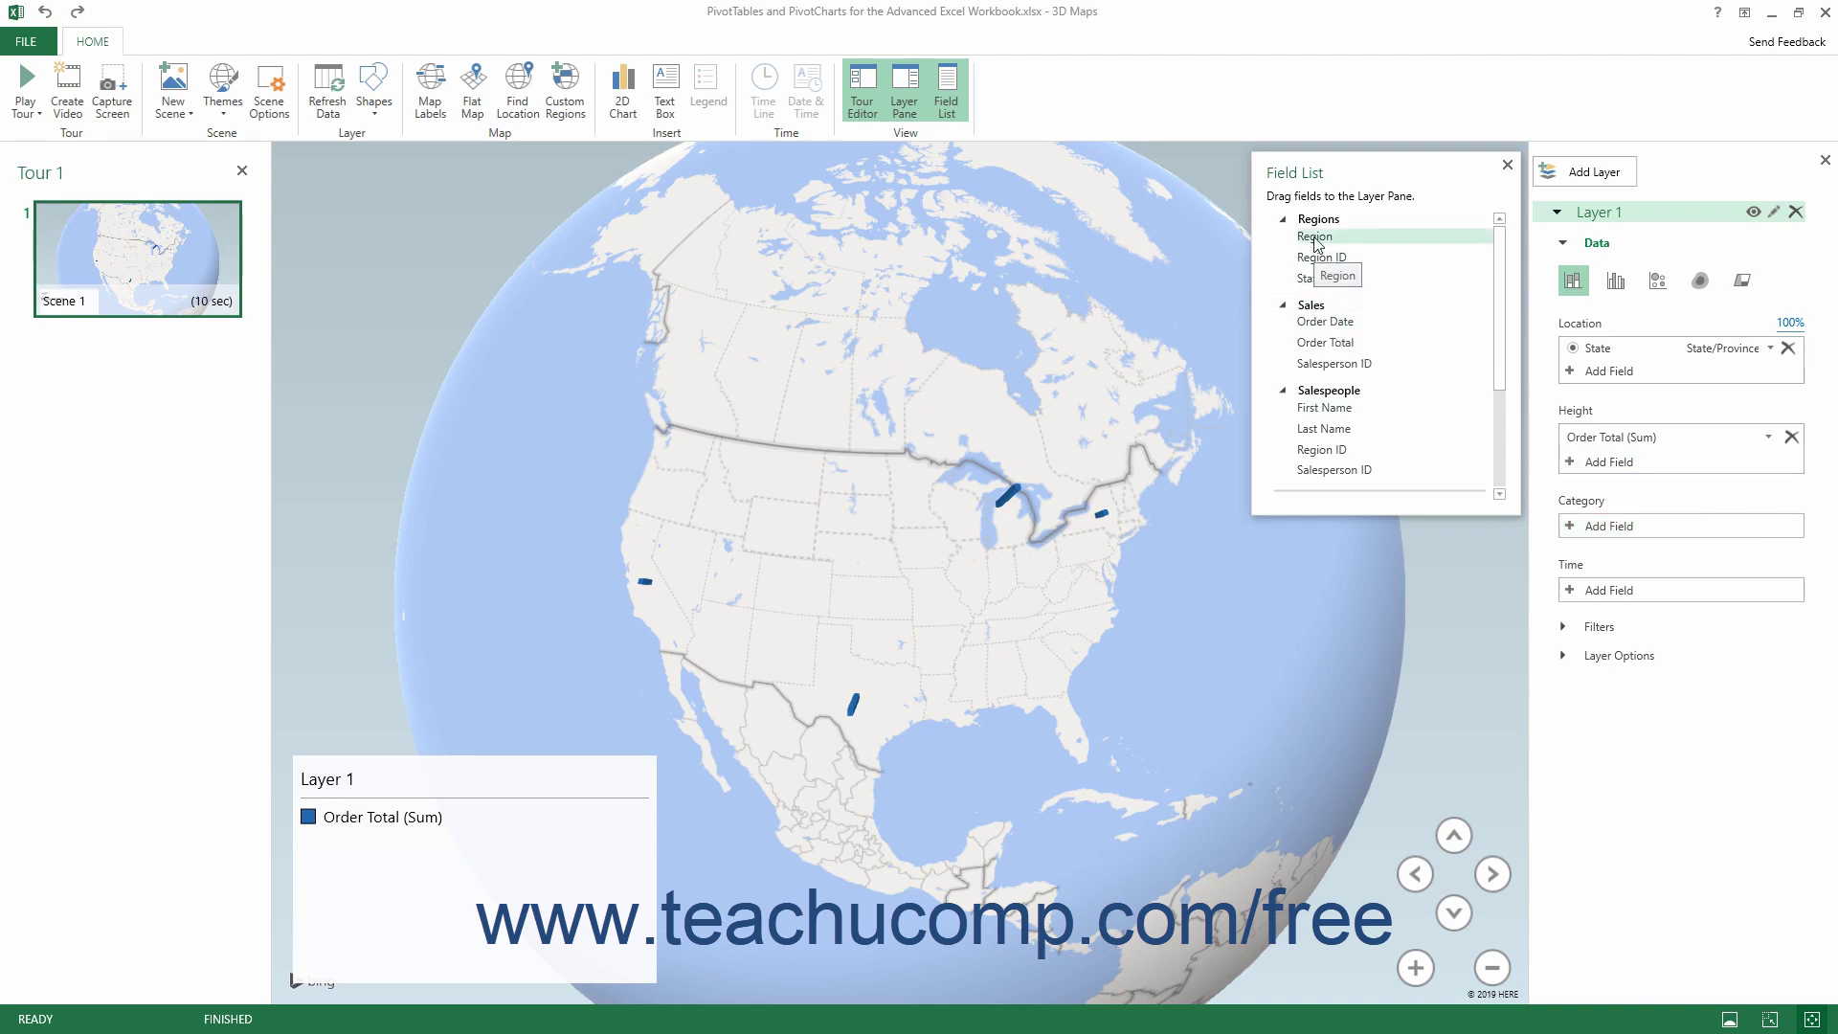
drag(1316, 238, 1620, 529)
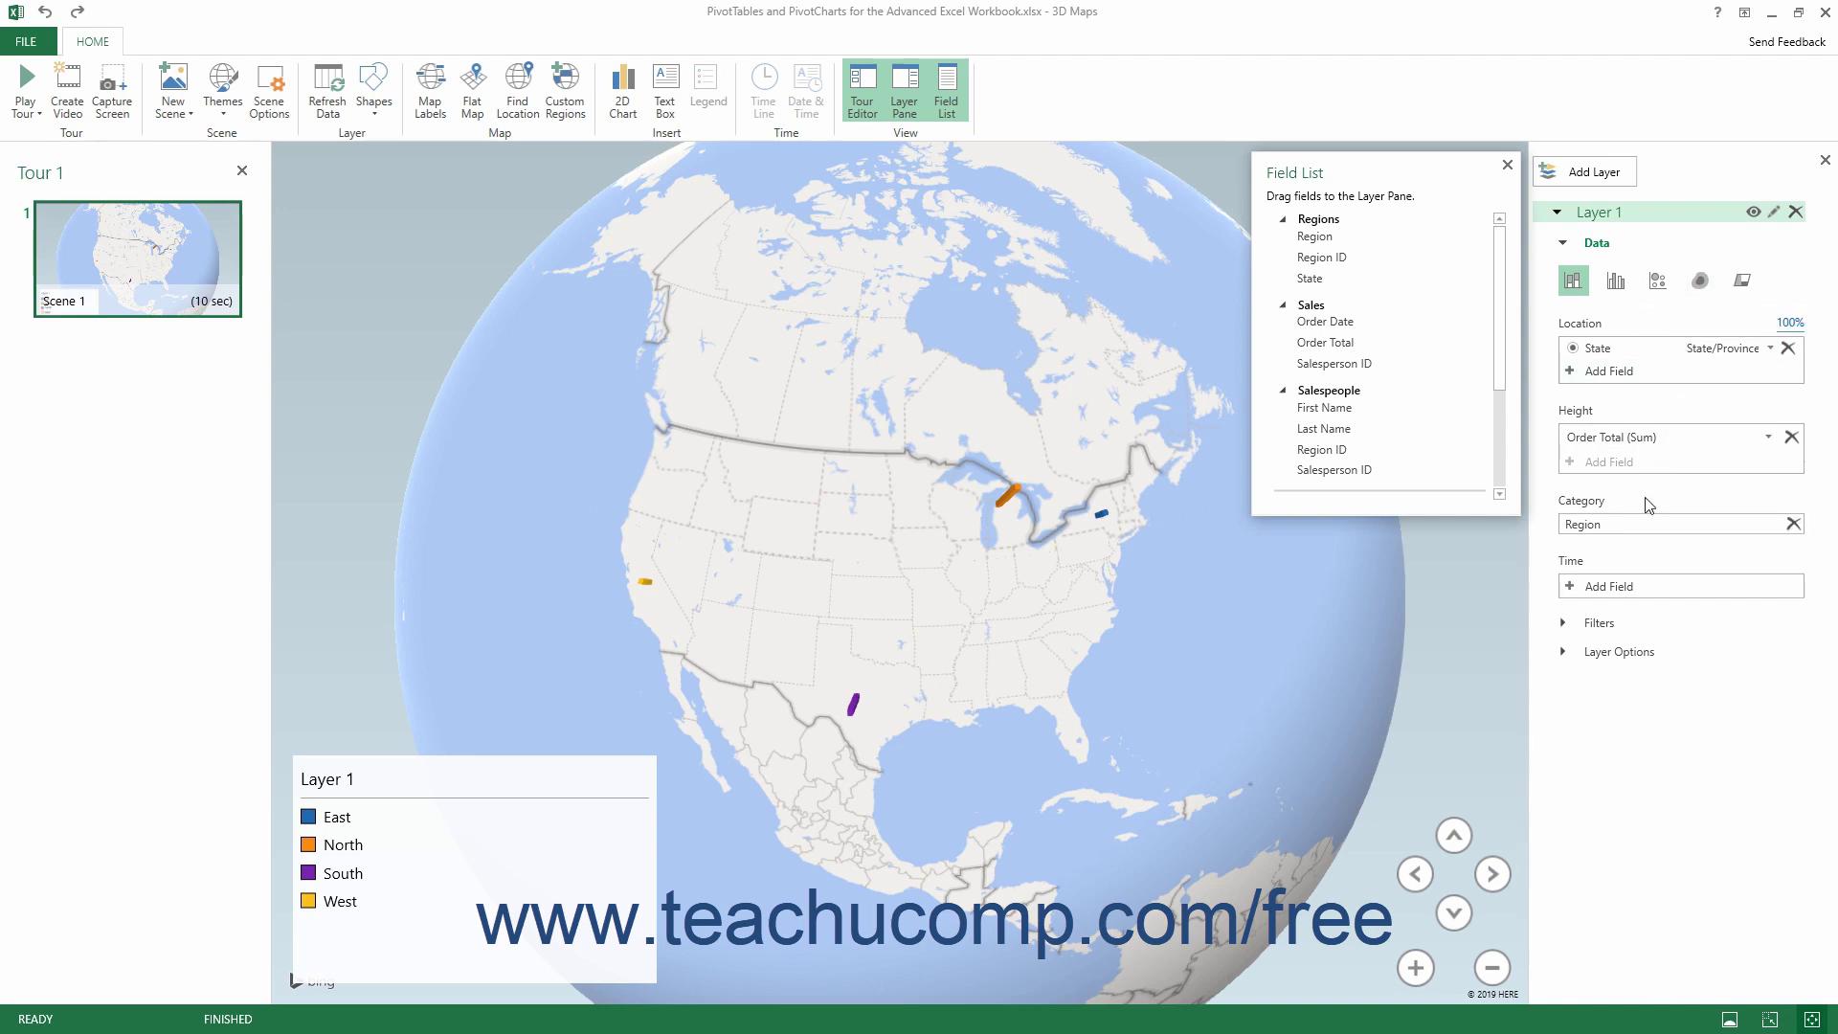
click(400, 771)
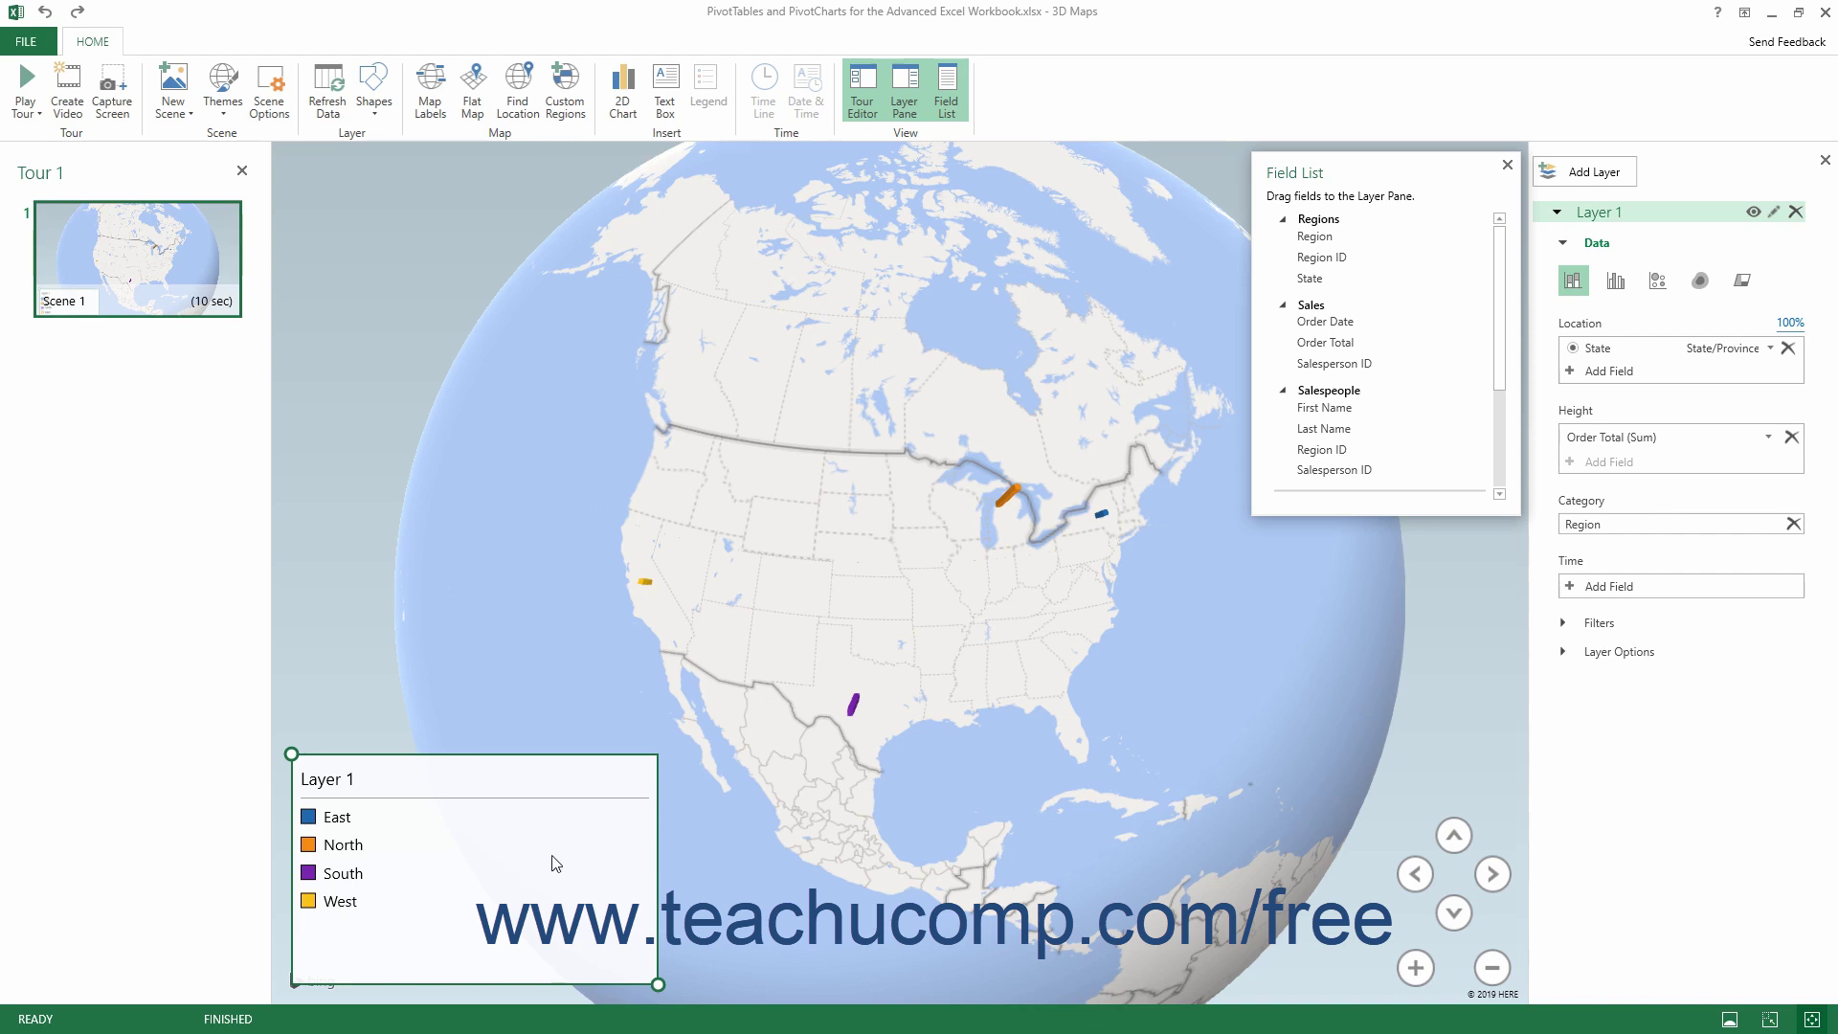
click(697, 853)
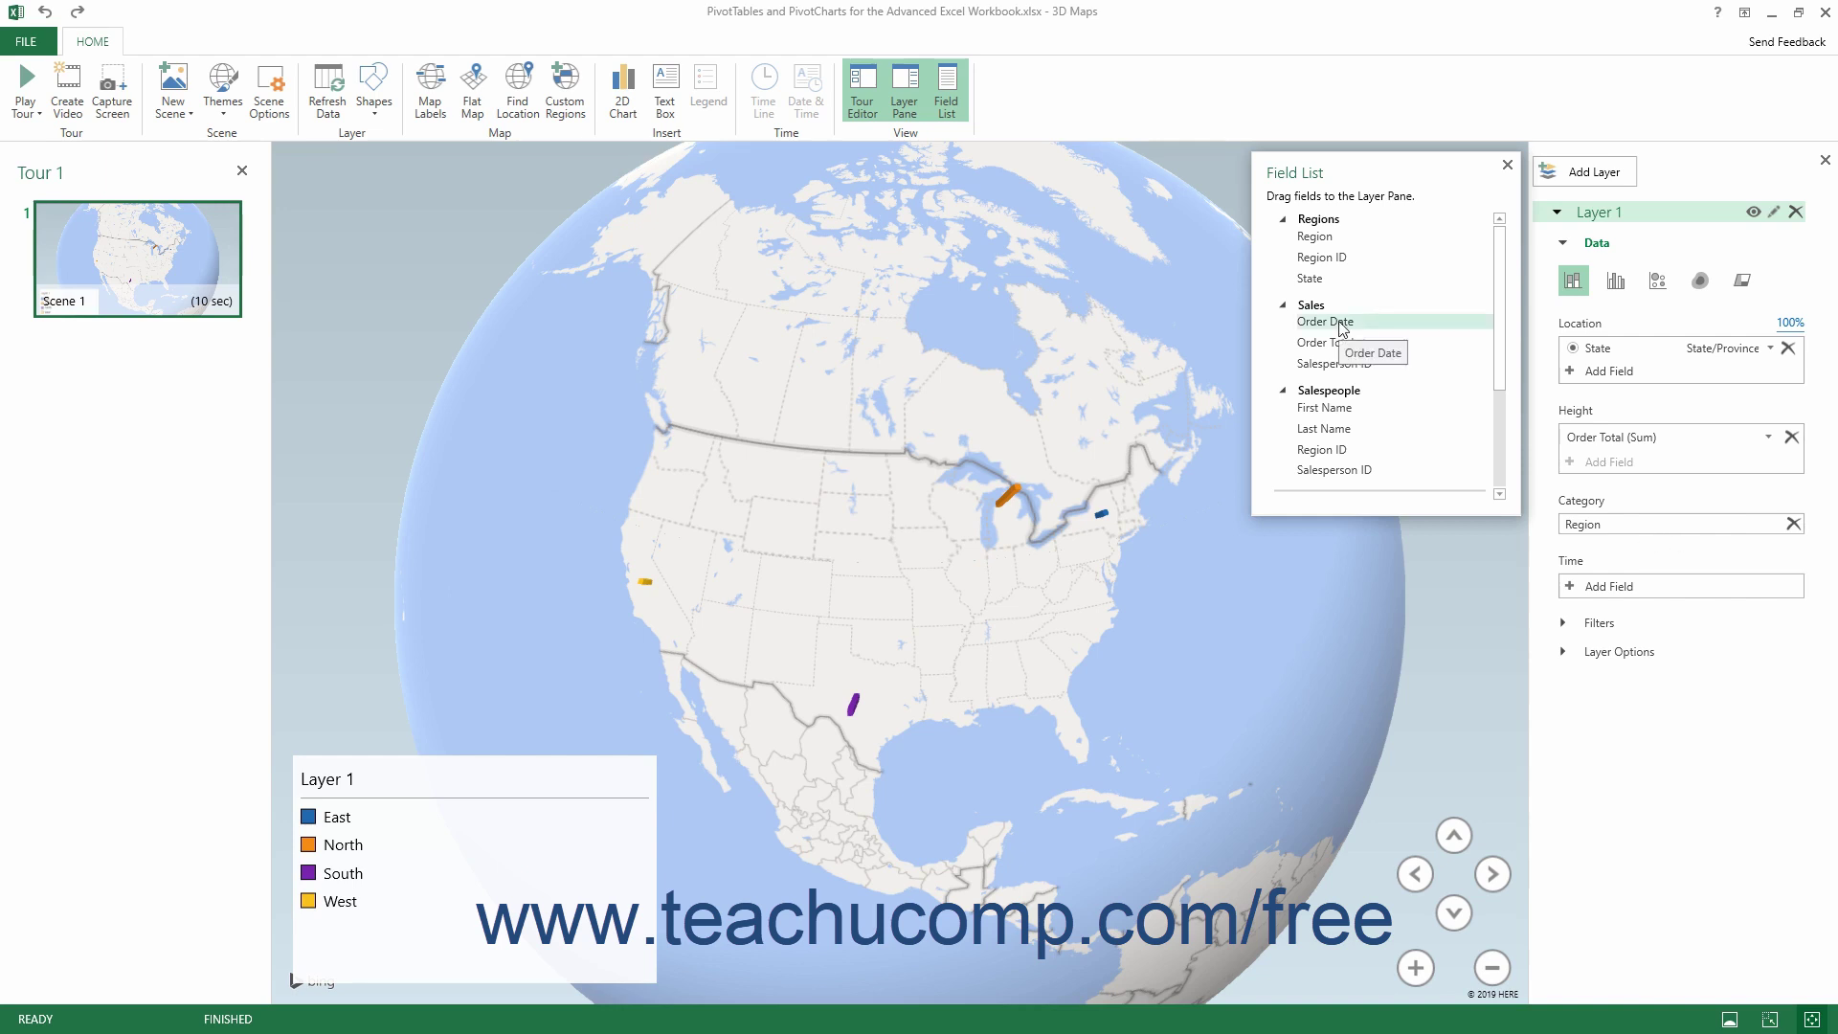
Set Order Date as Layer 1's time field, grouped by Day.
drag(1341, 327, 1616, 592)
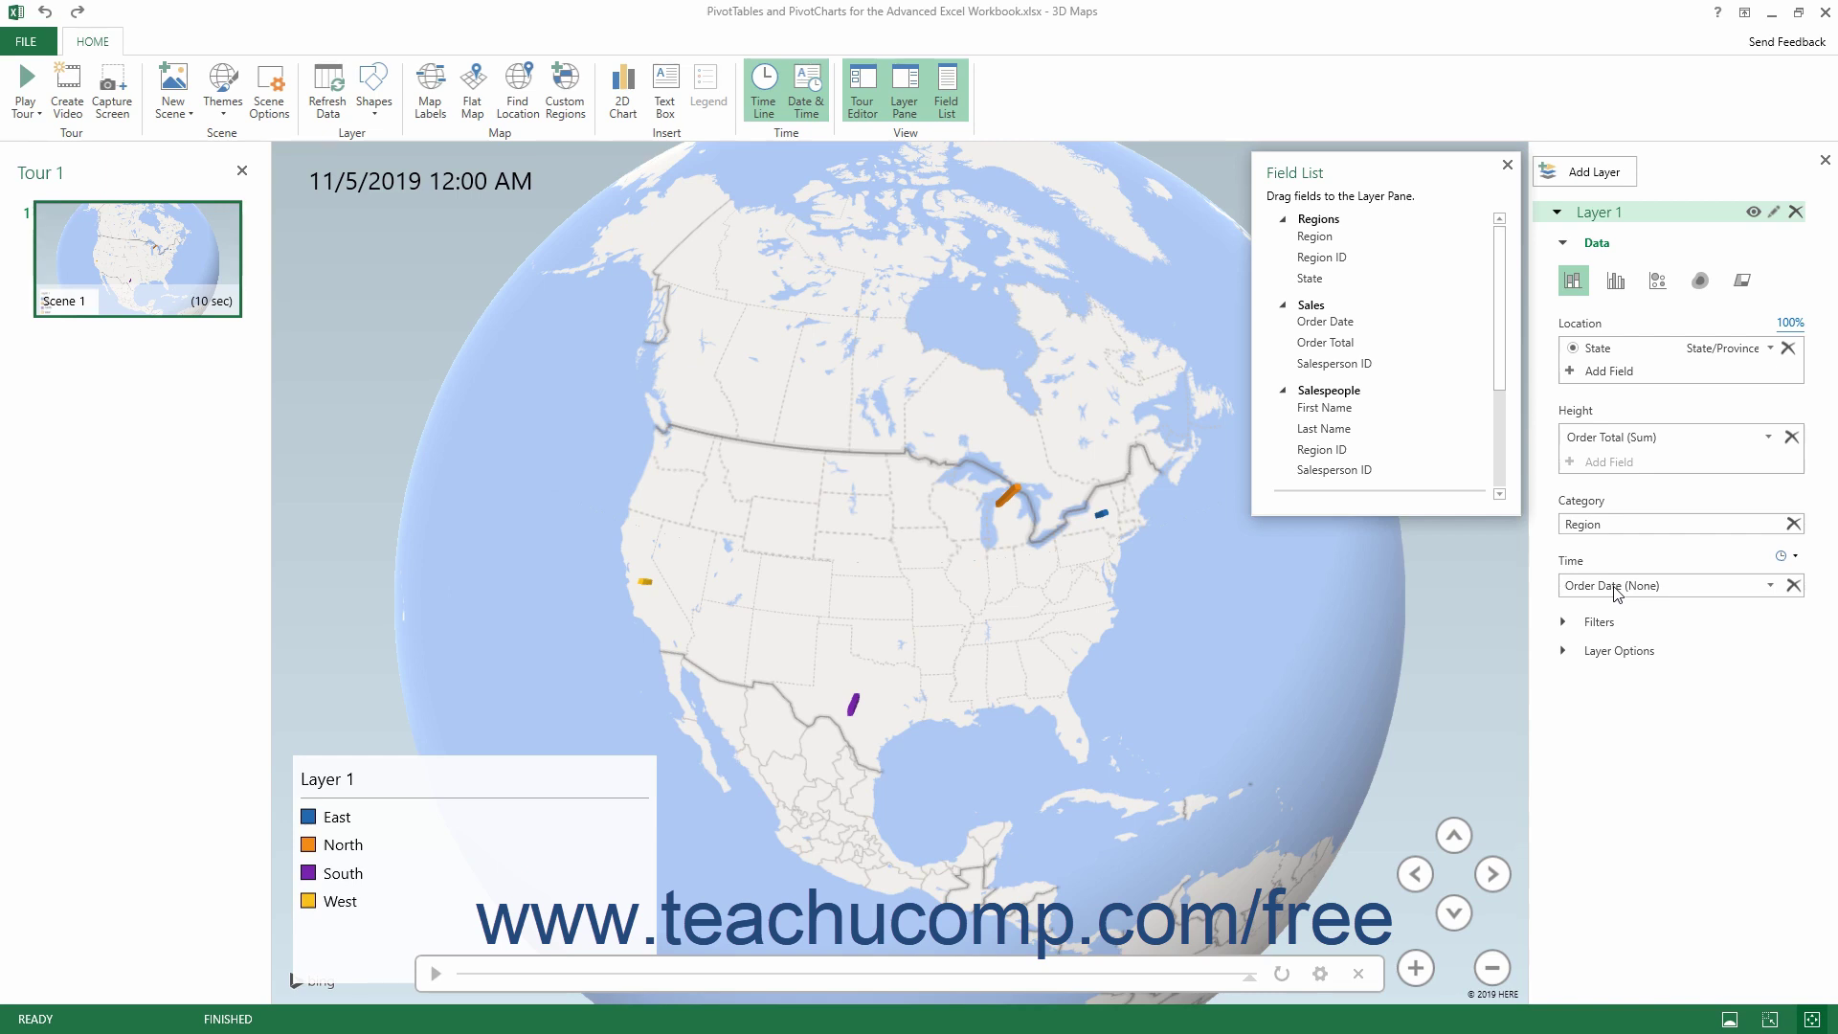
click(1770, 586)
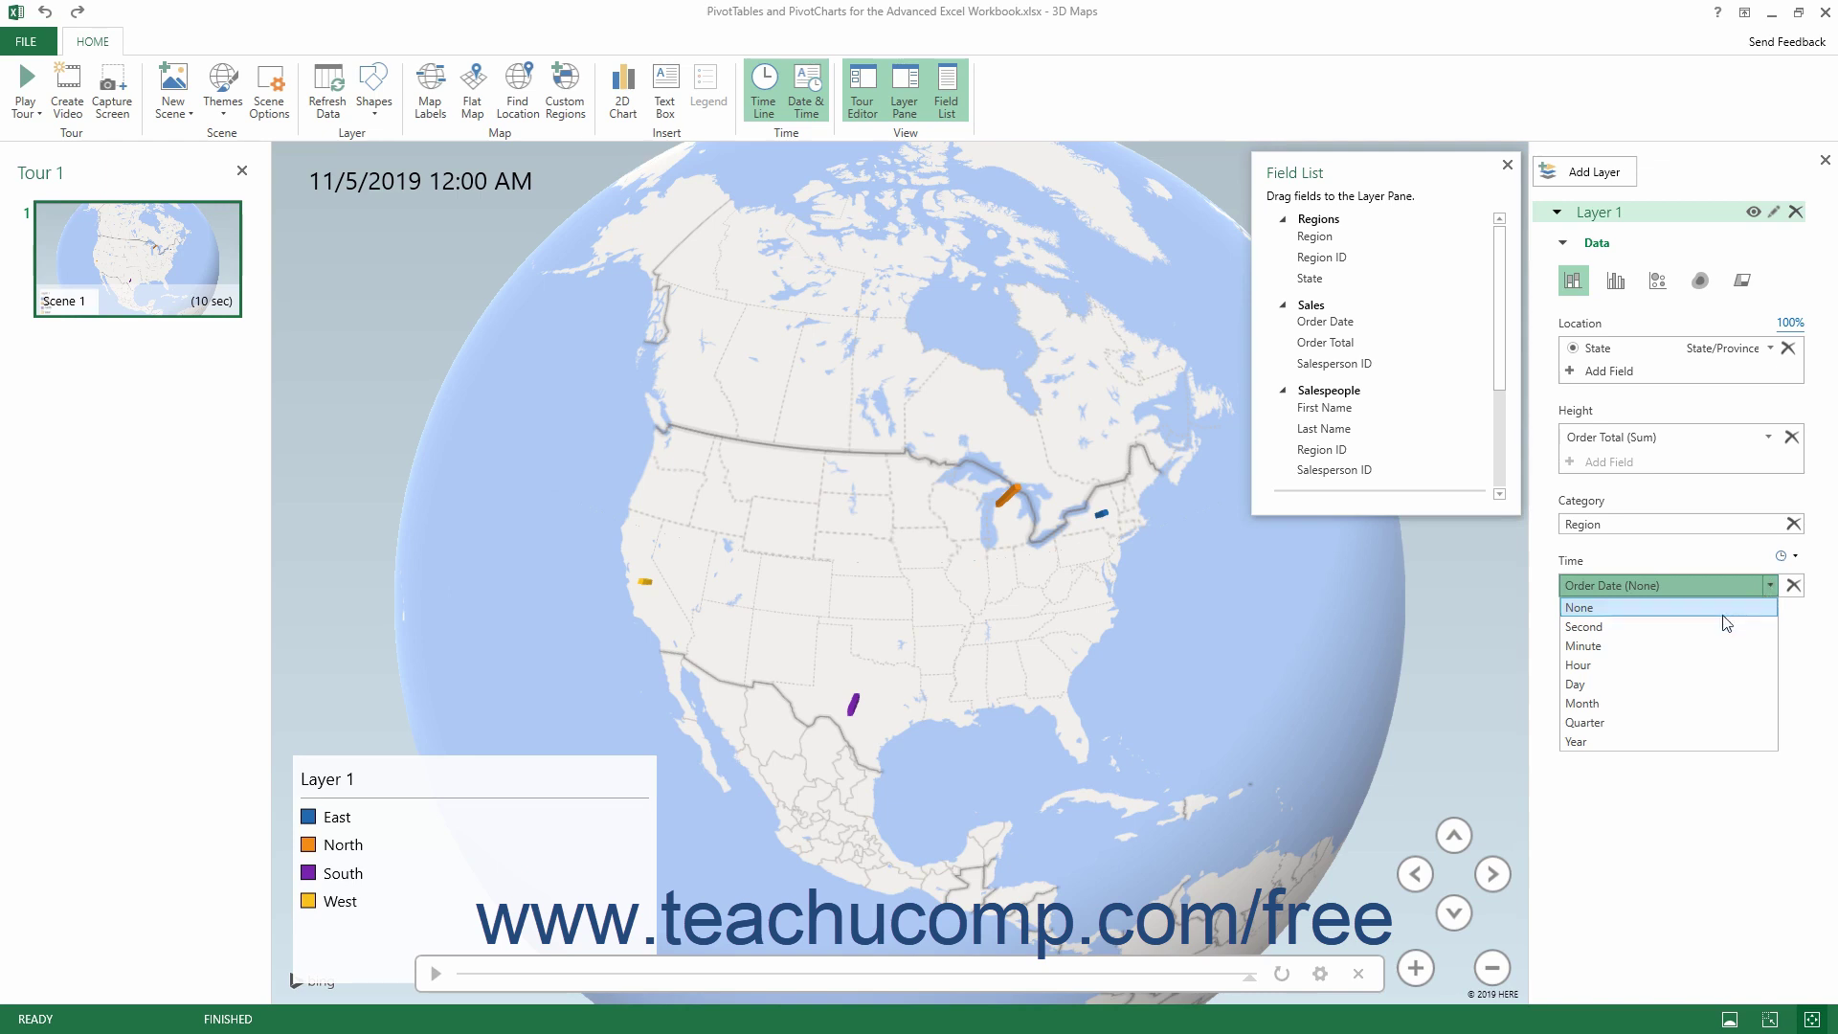
click(1606, 685)
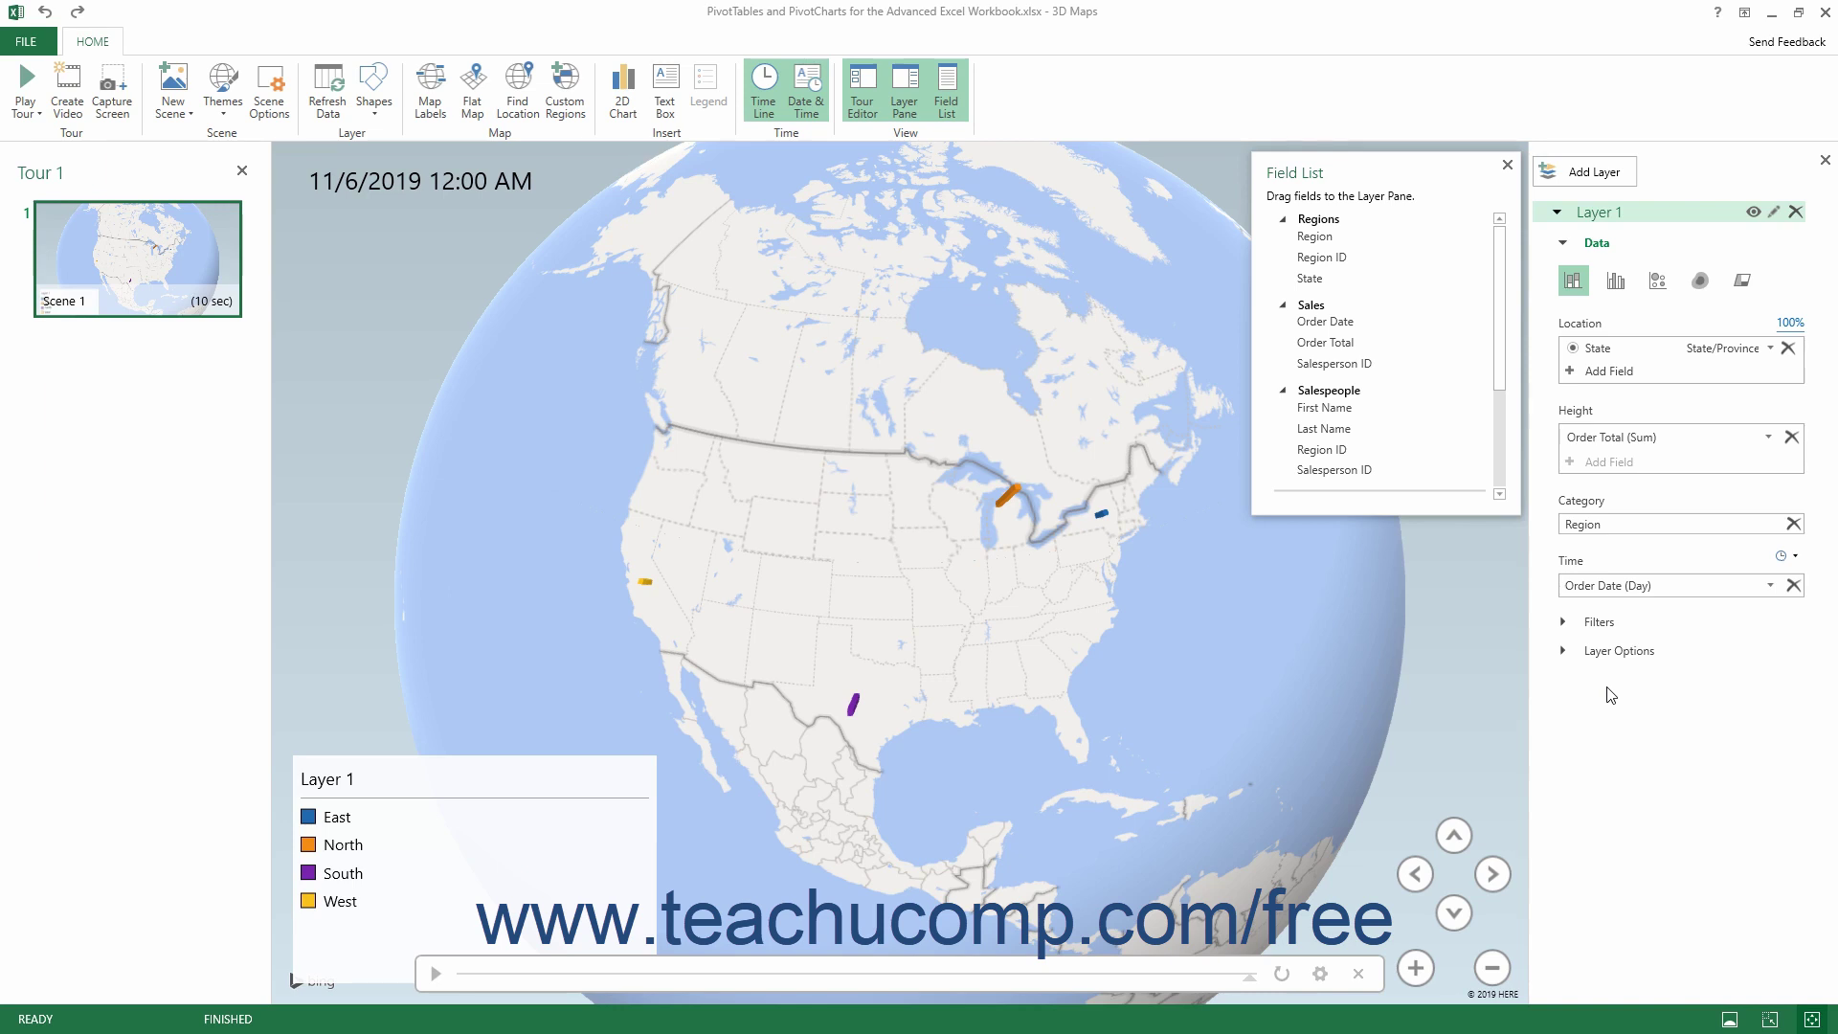
Set the Order Date time option to 'Data accumulates over time'.
click(1785, 556)
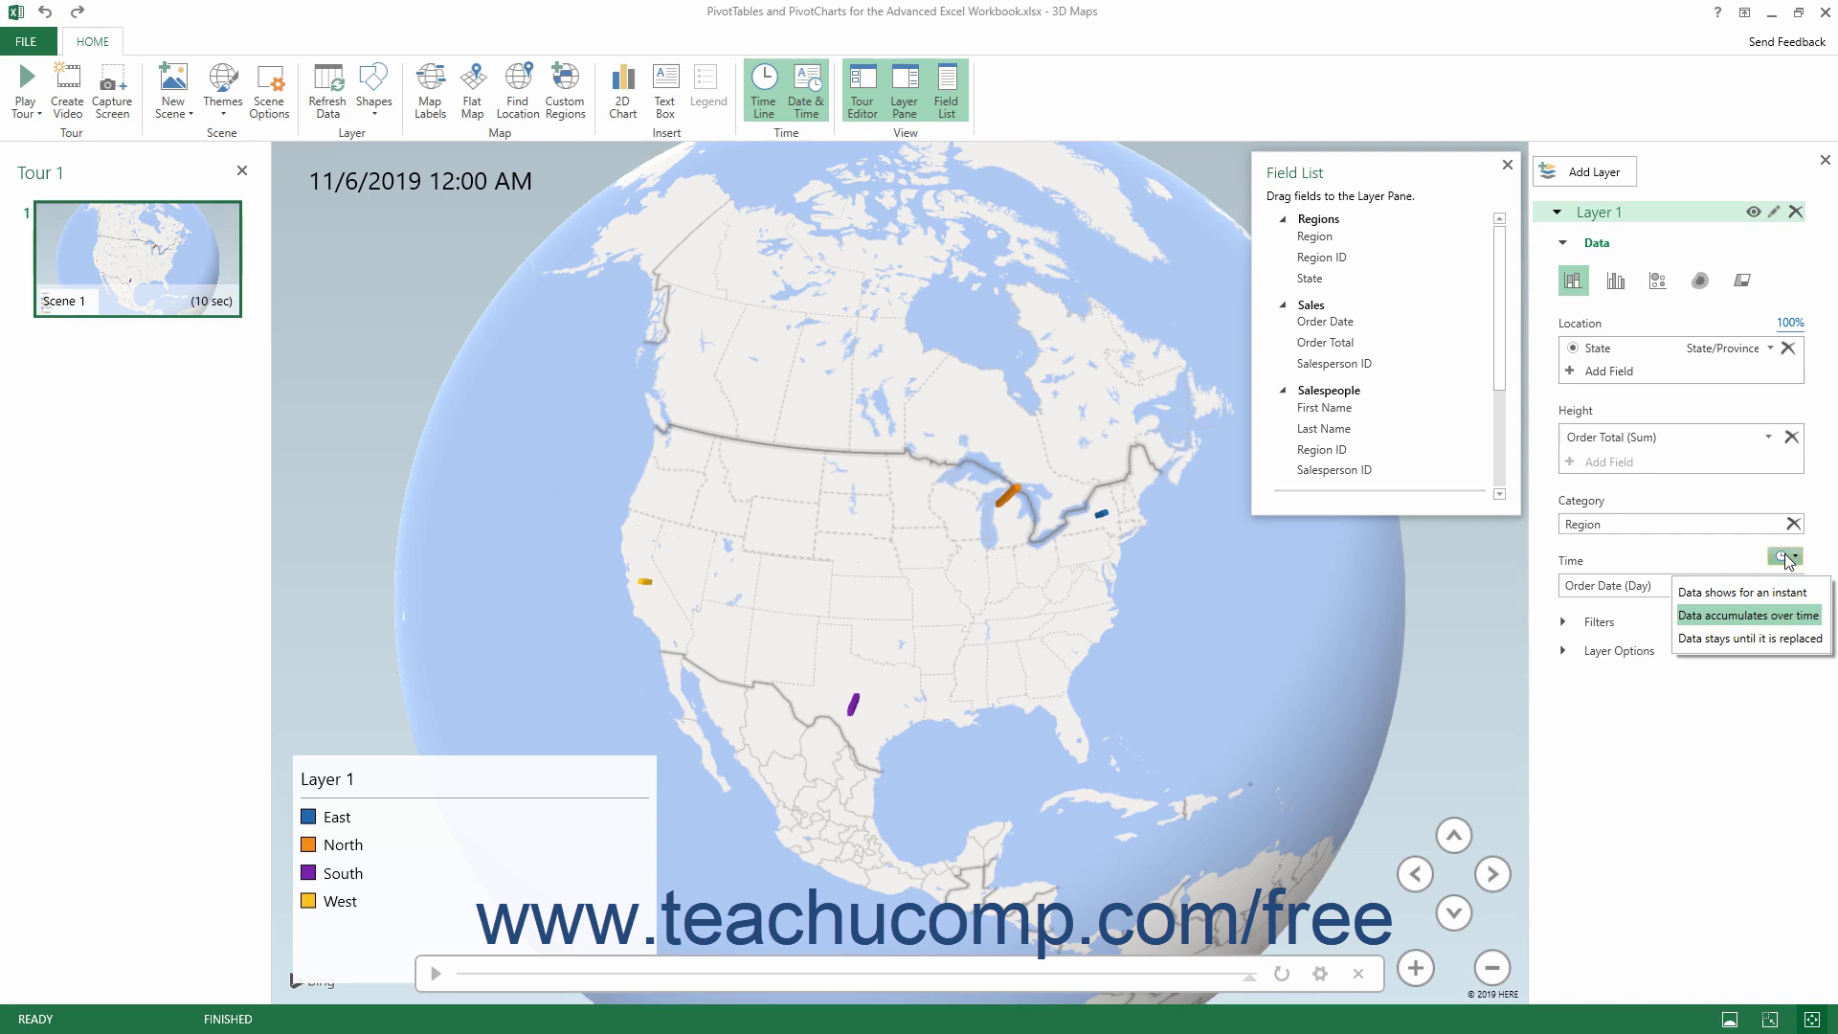
click(1763, 615)
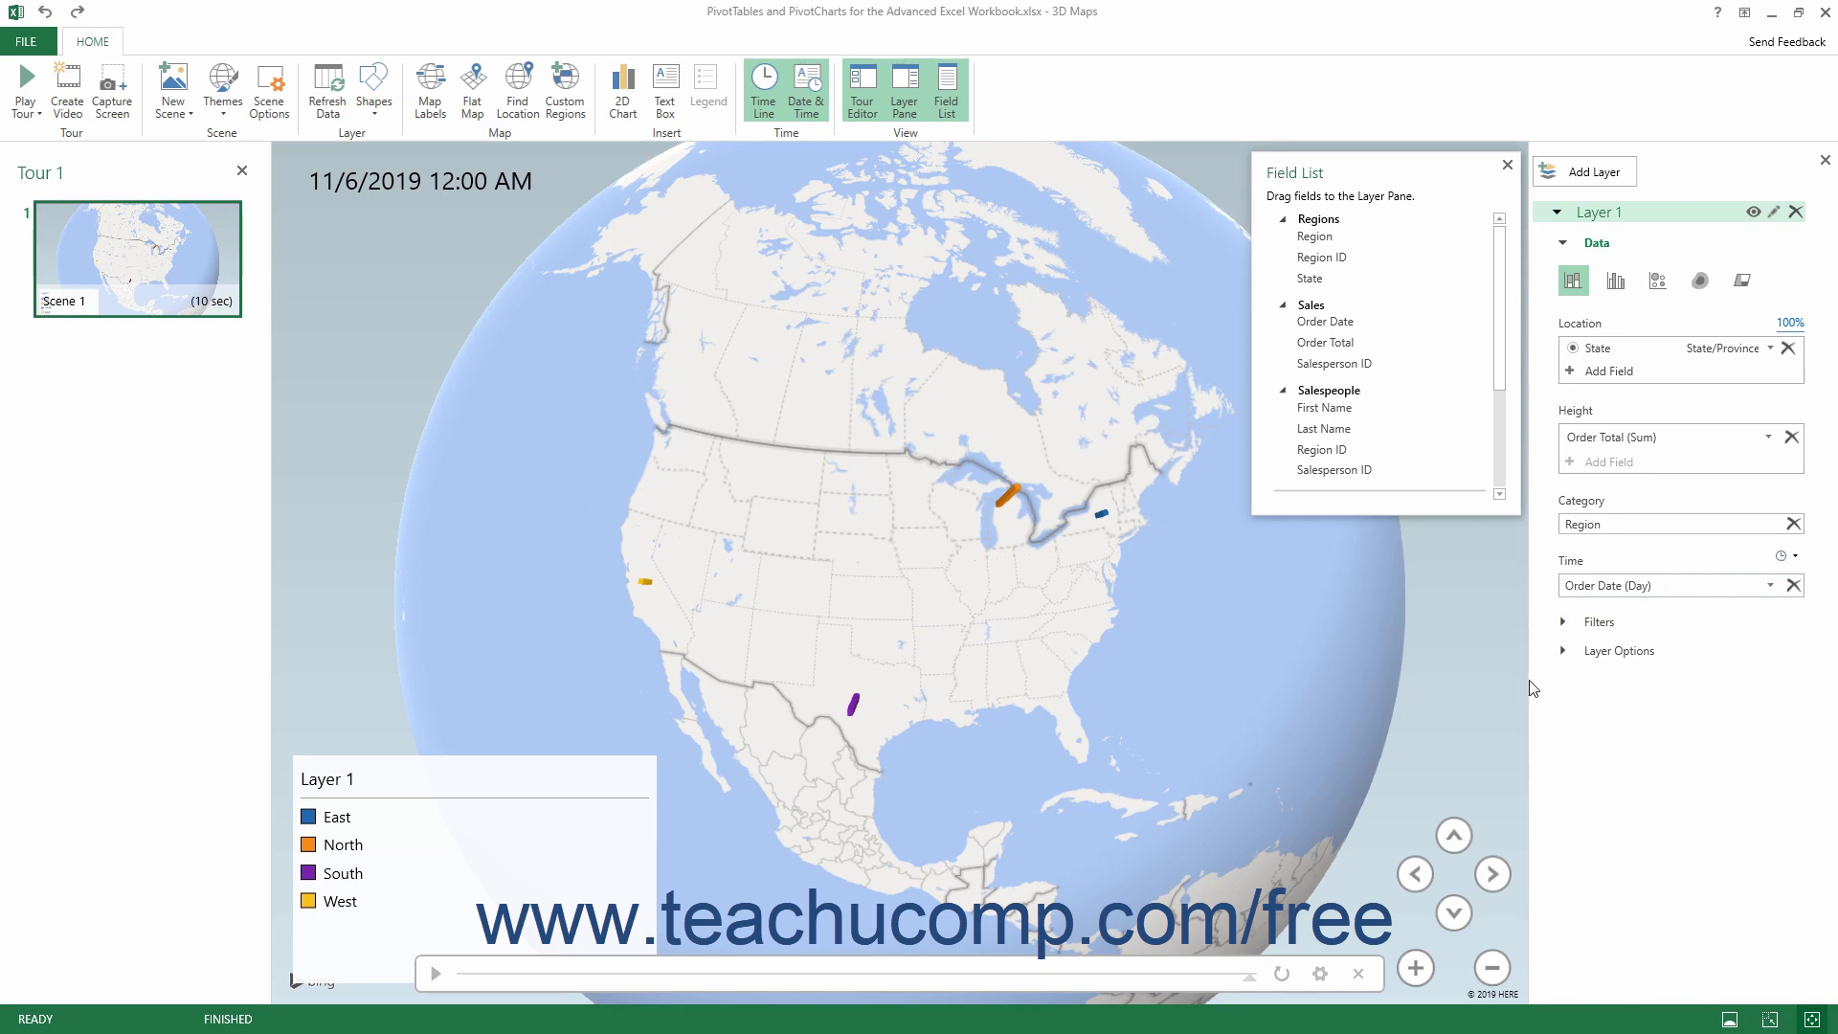
Tilt, rotate and zoom the map to view the United States columns at an angle.
click(1453, 835)
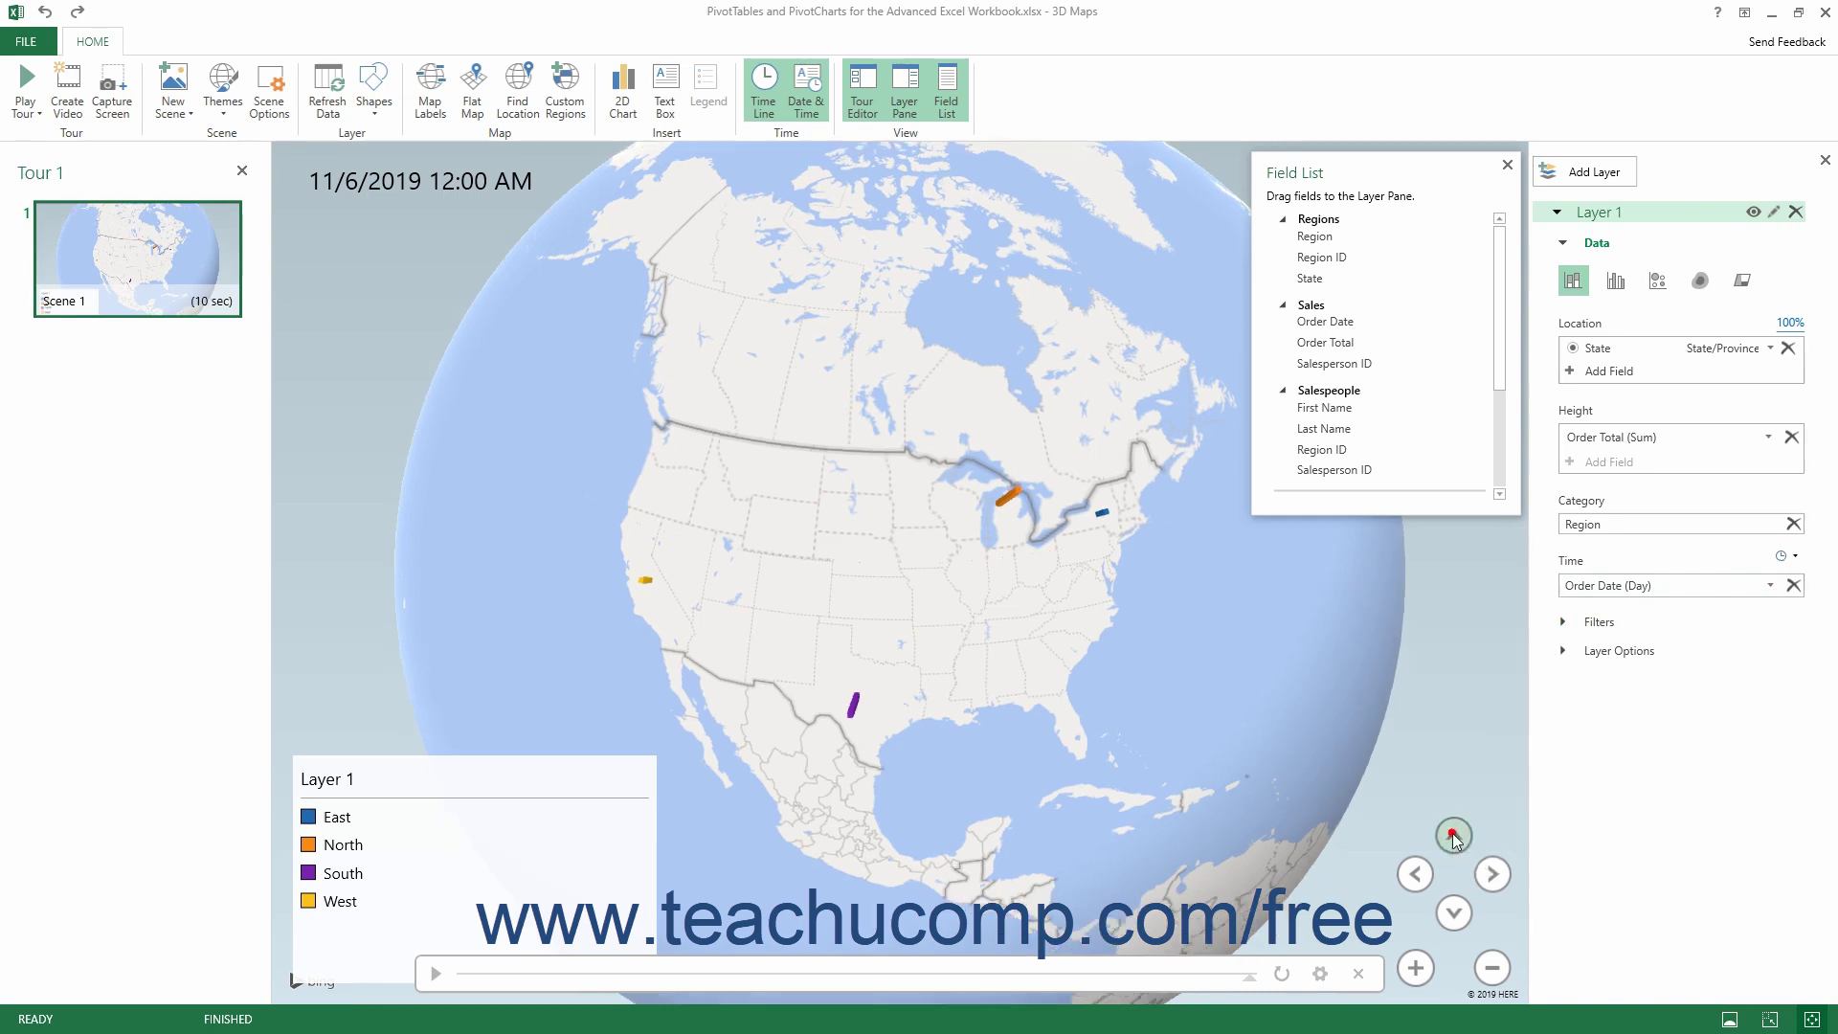
click(1453, 912)
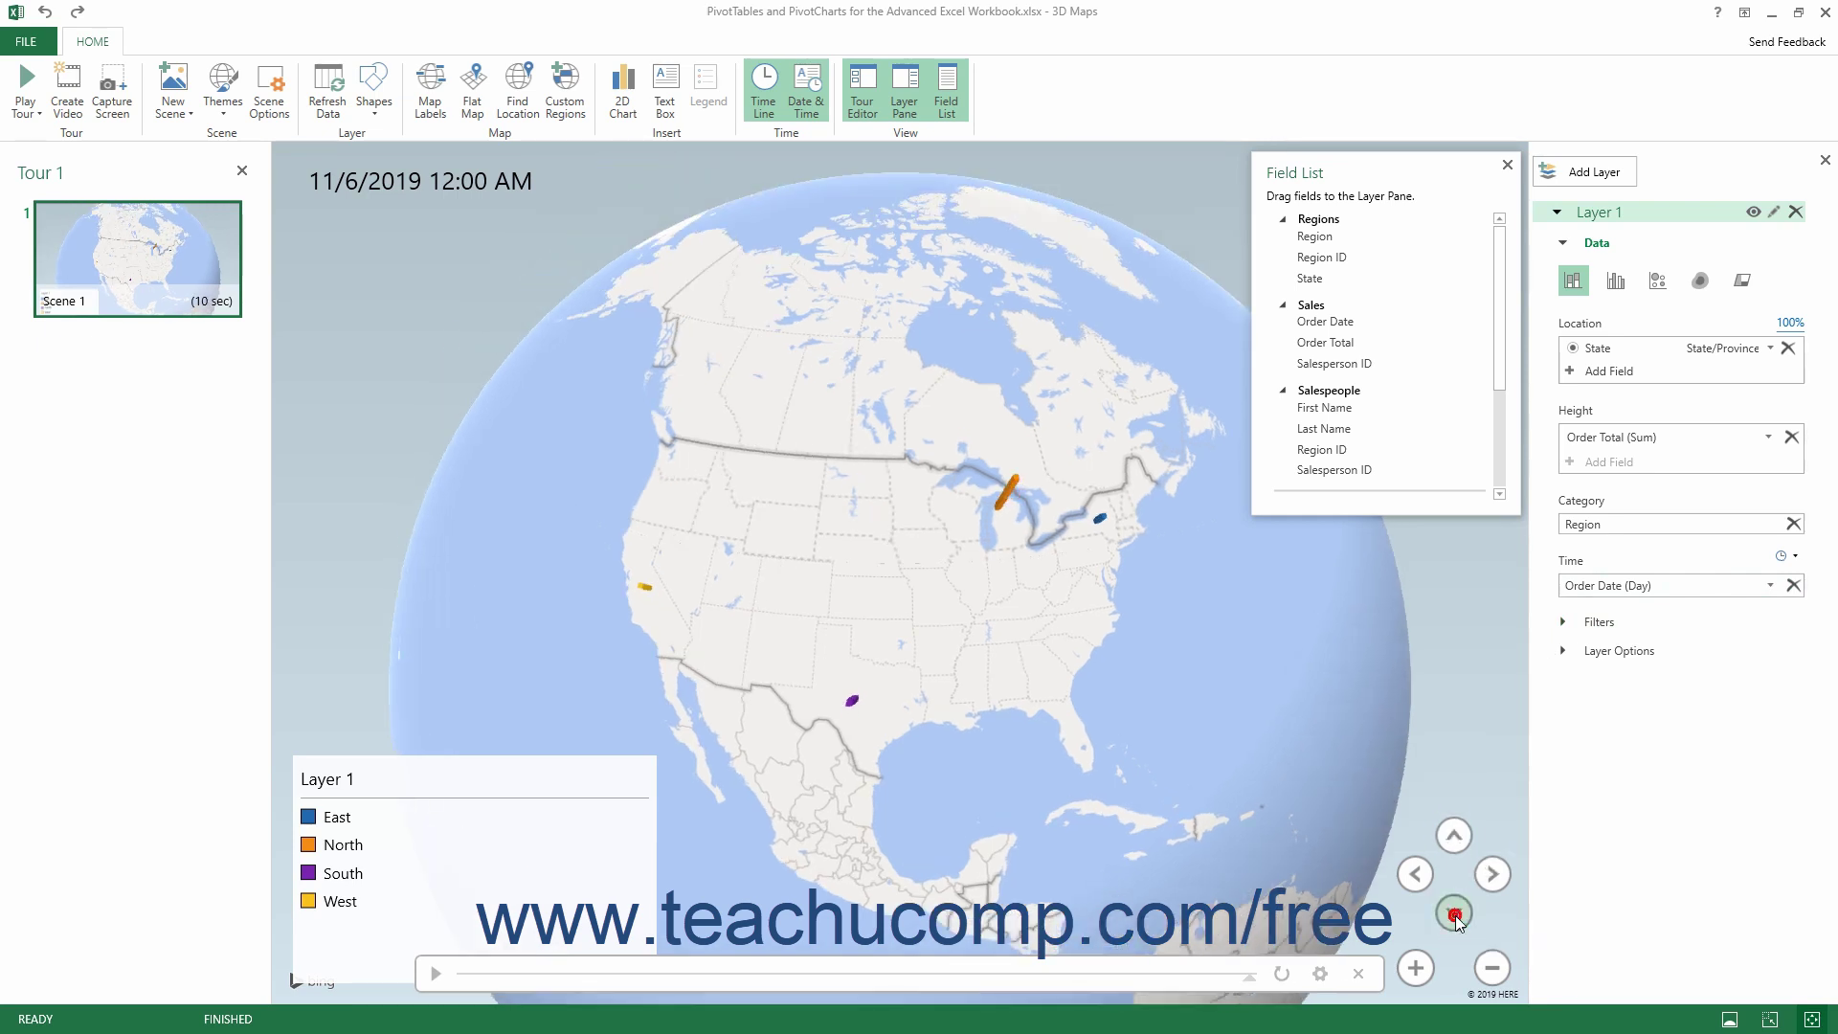
click(1455, 915)
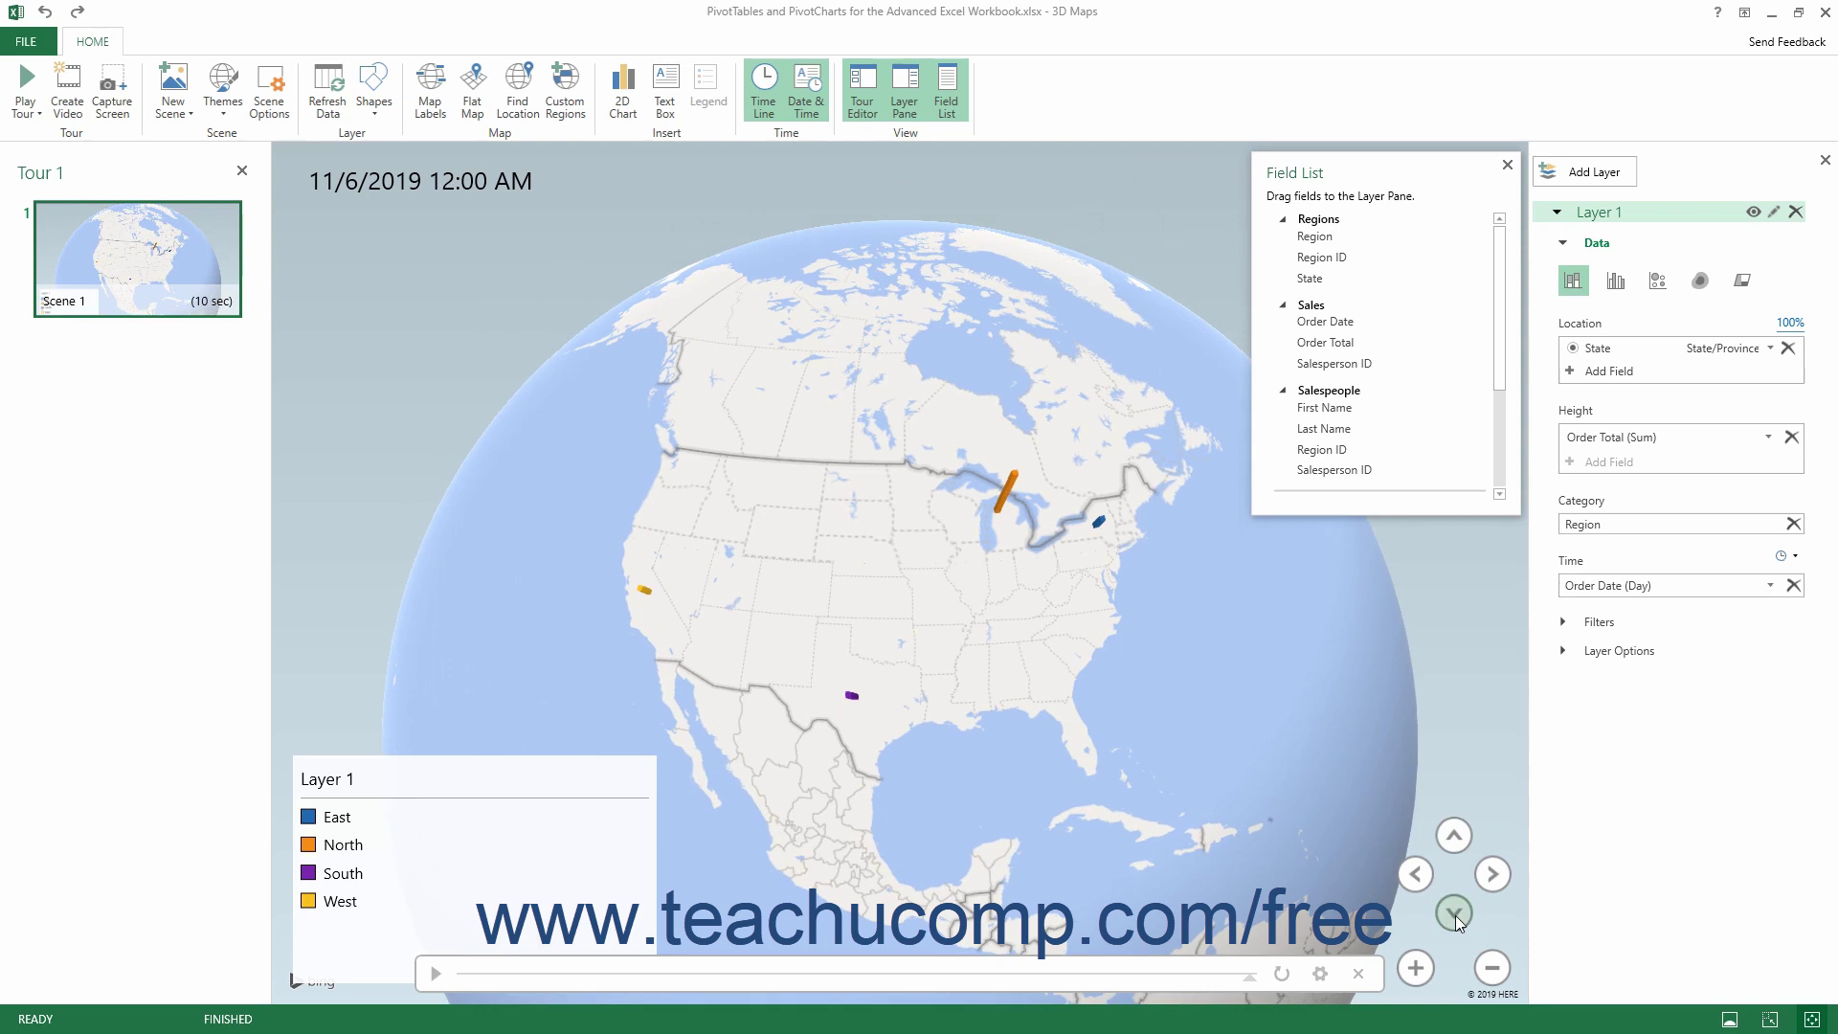
click(1413, 874)
click(1494, 875)
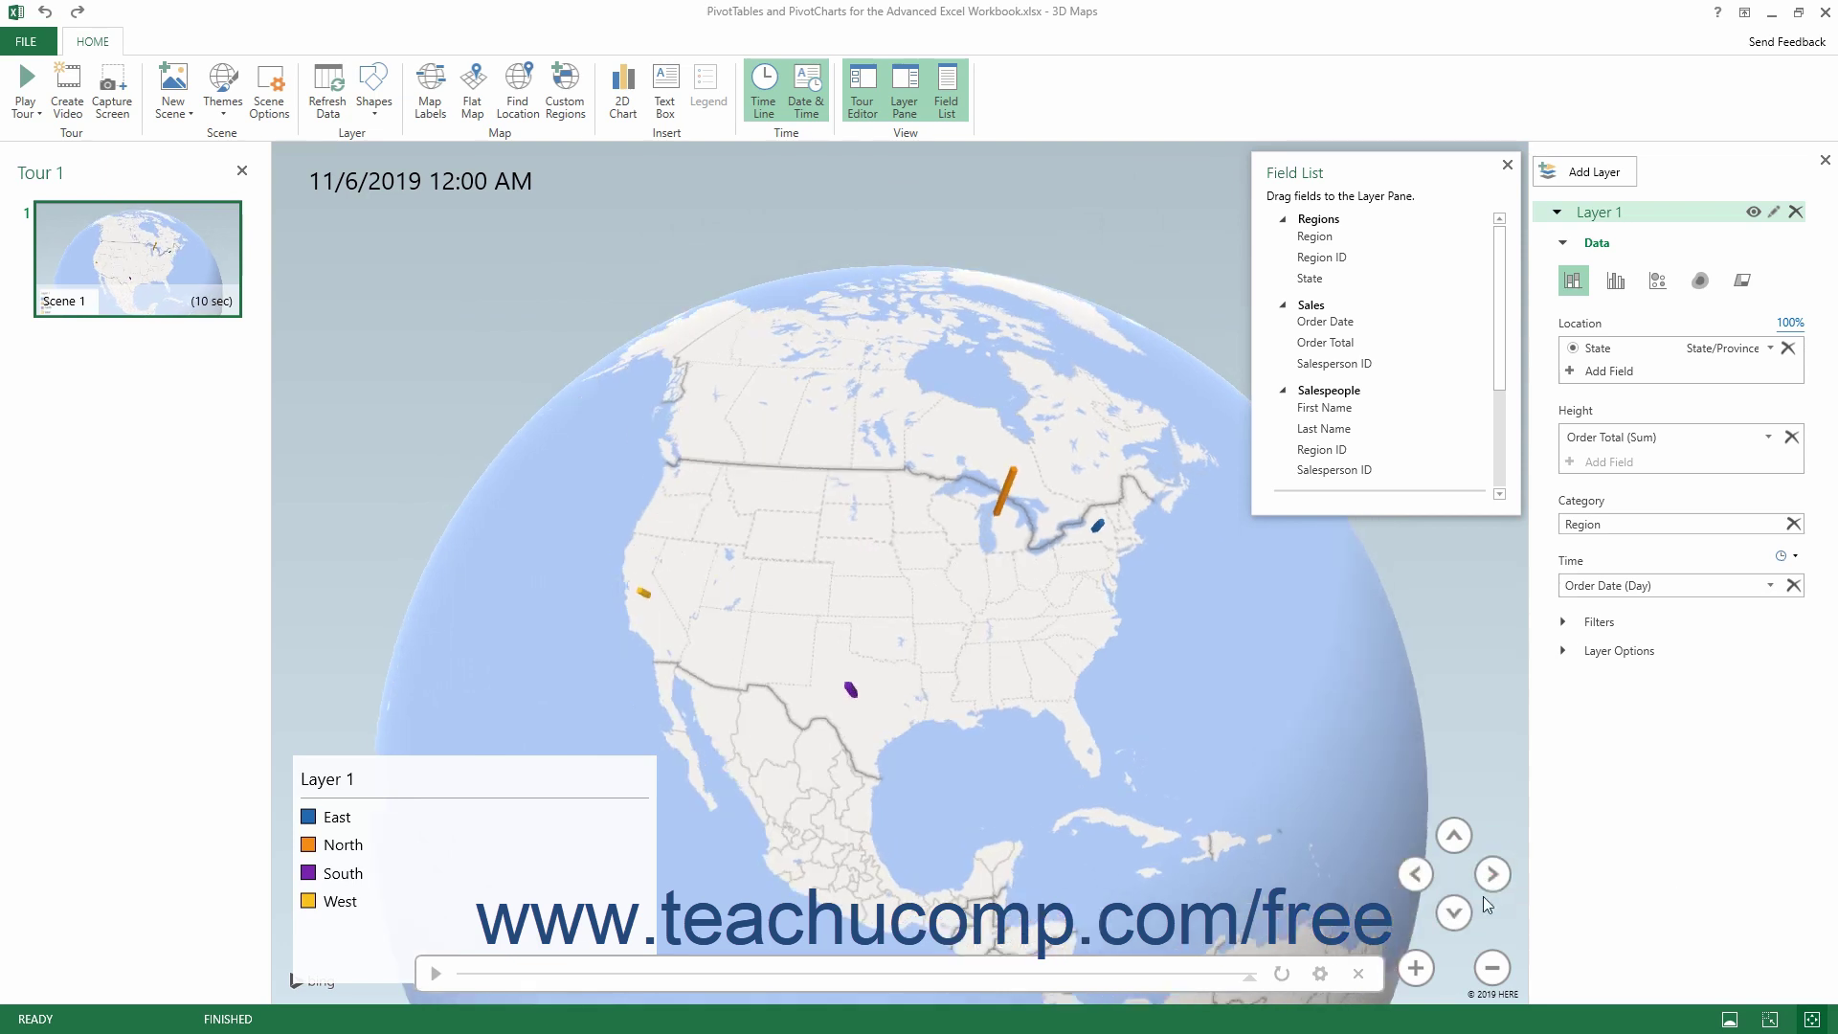
click(1409, 978)
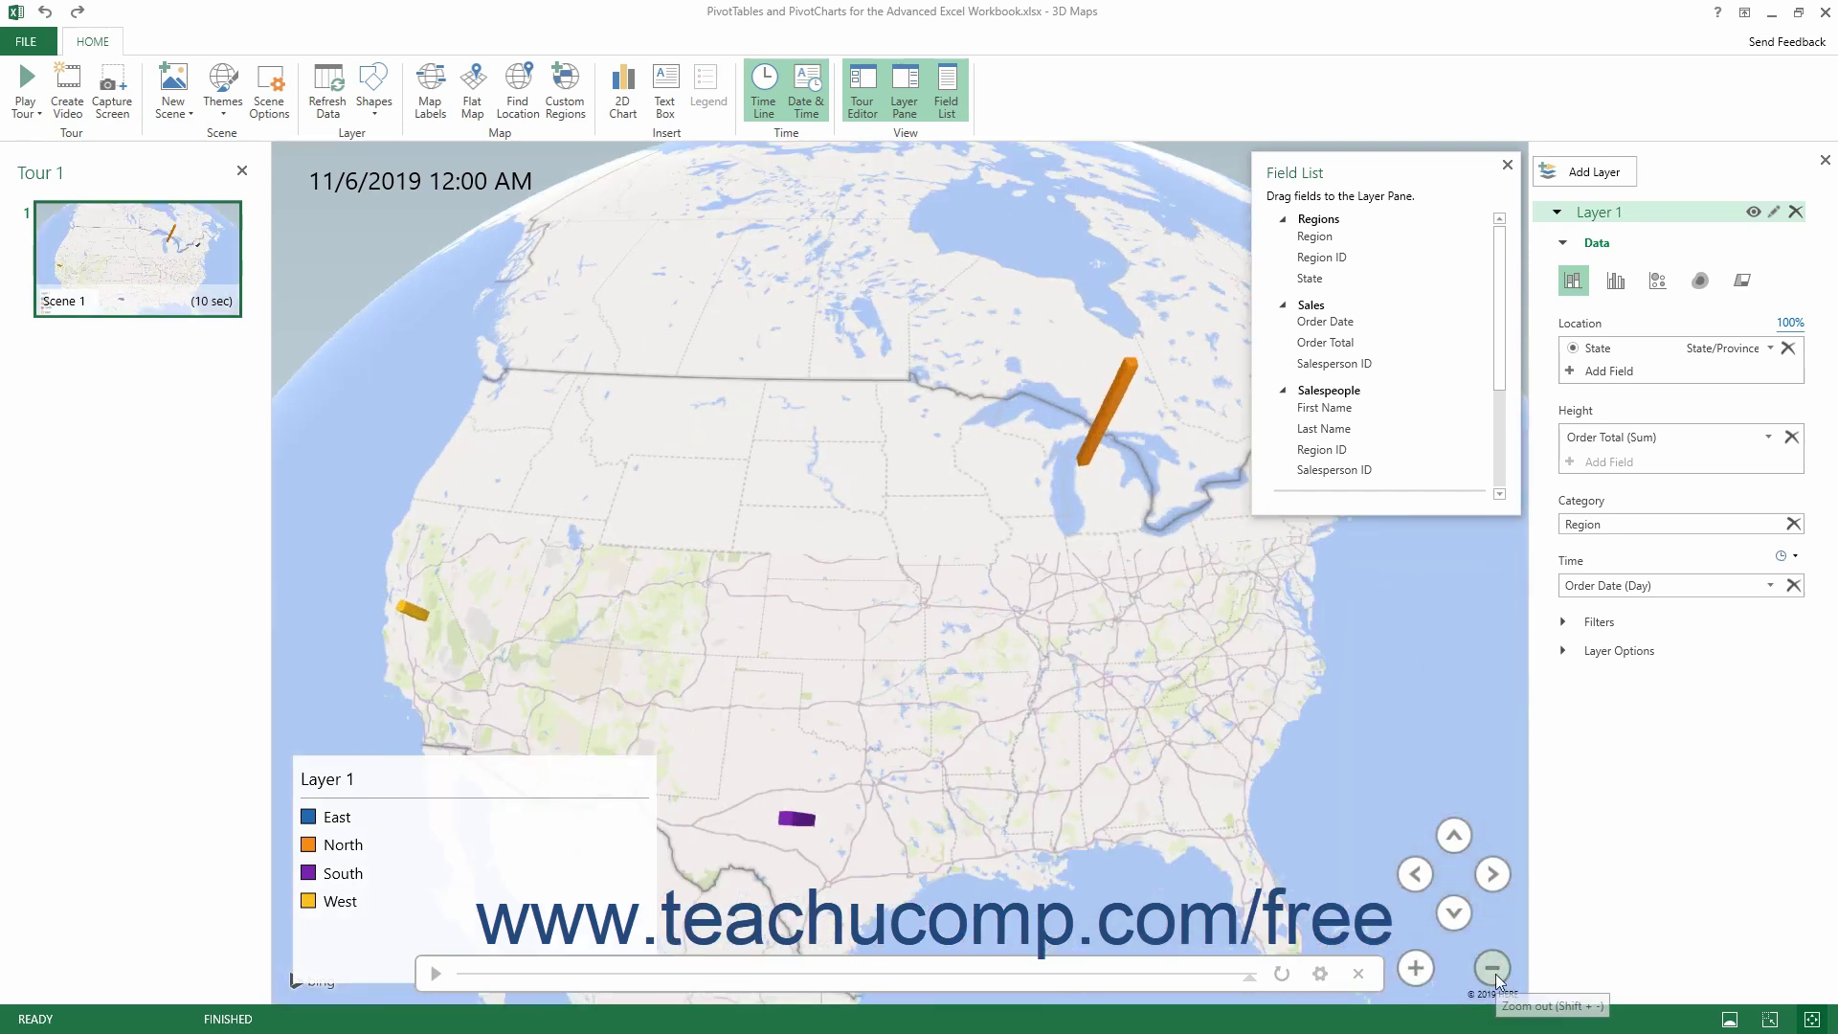
click(1493, 970)
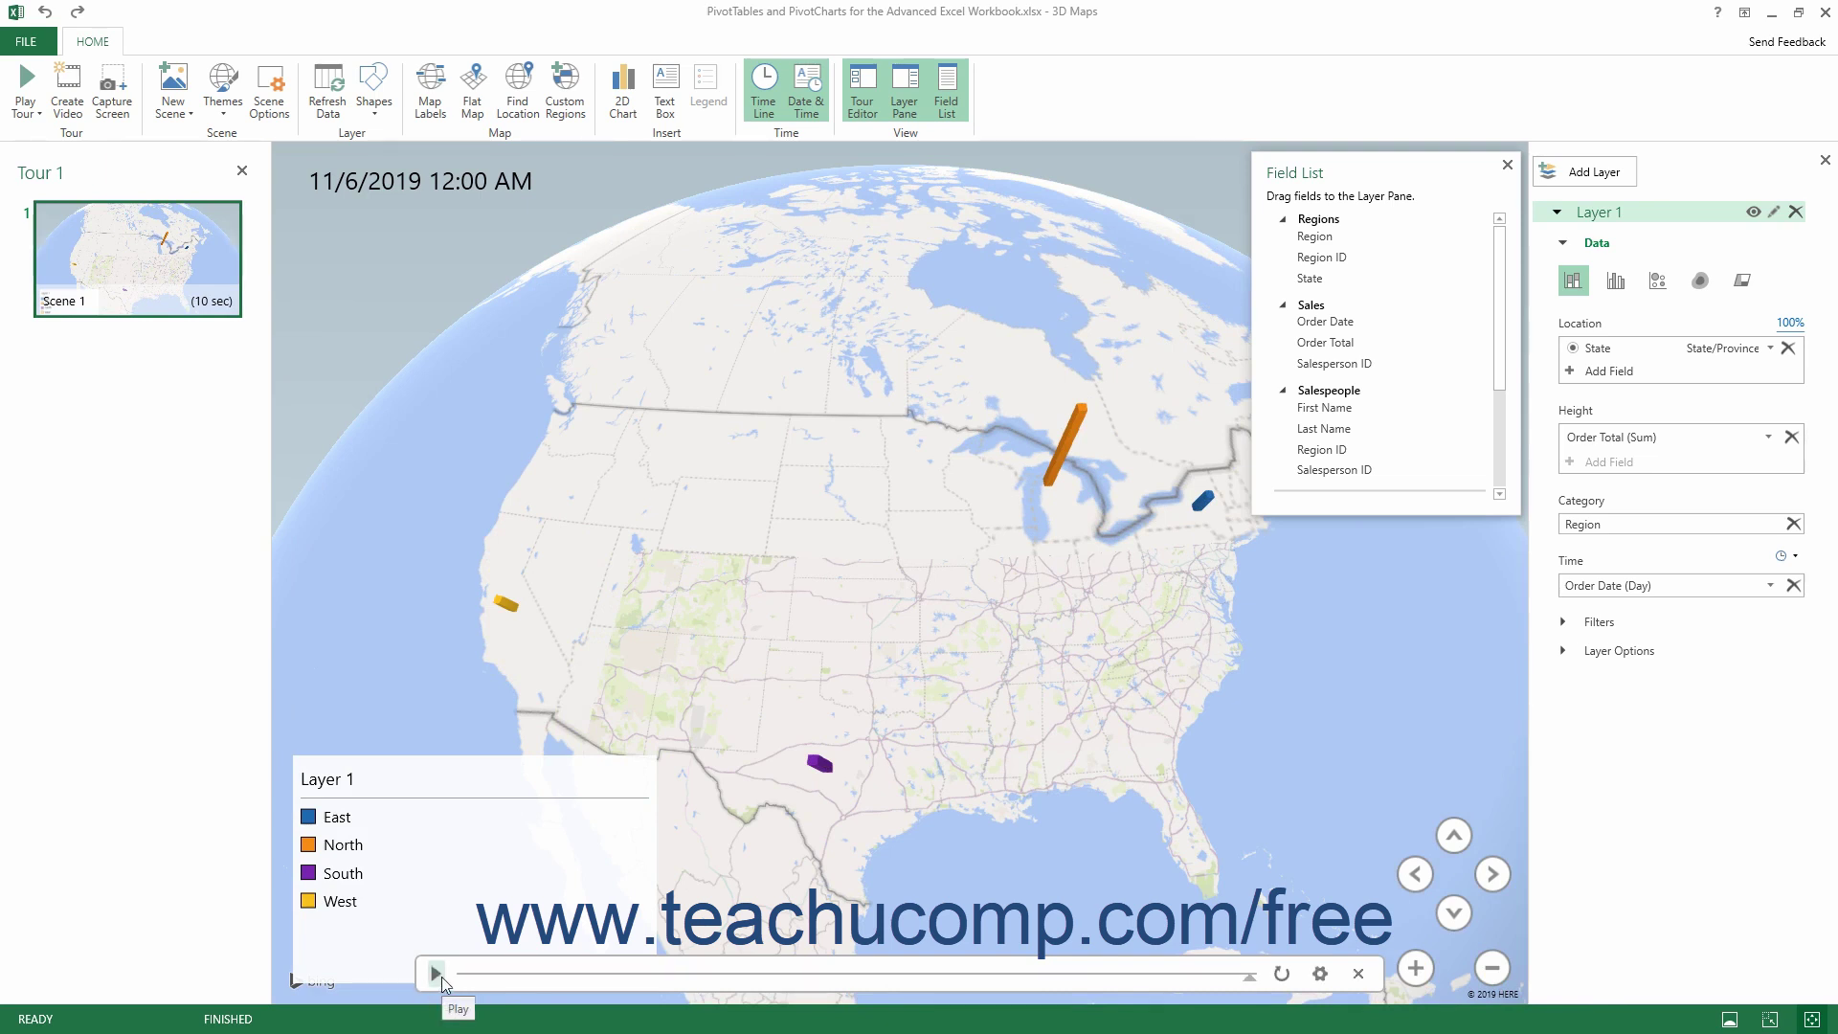
Show the Time Line and play the Order Date animation through to 11/6/2019.
click(768, 114)
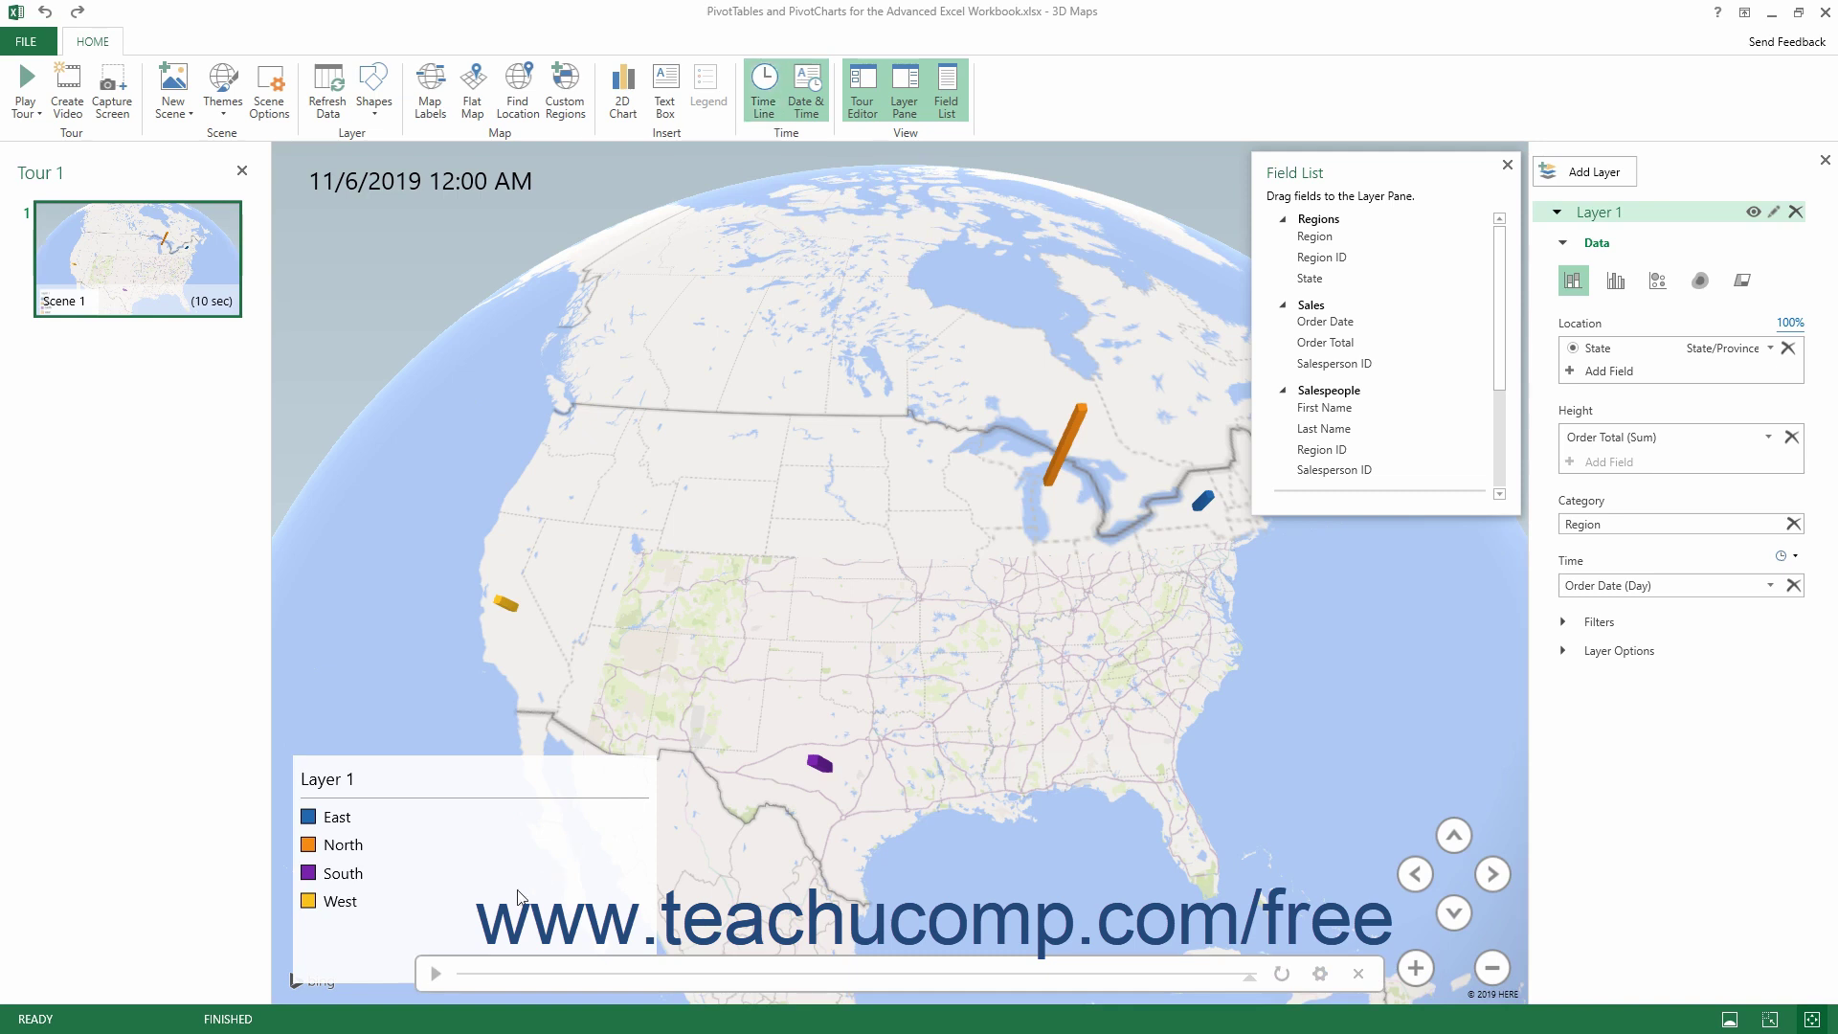
click(435, 975)
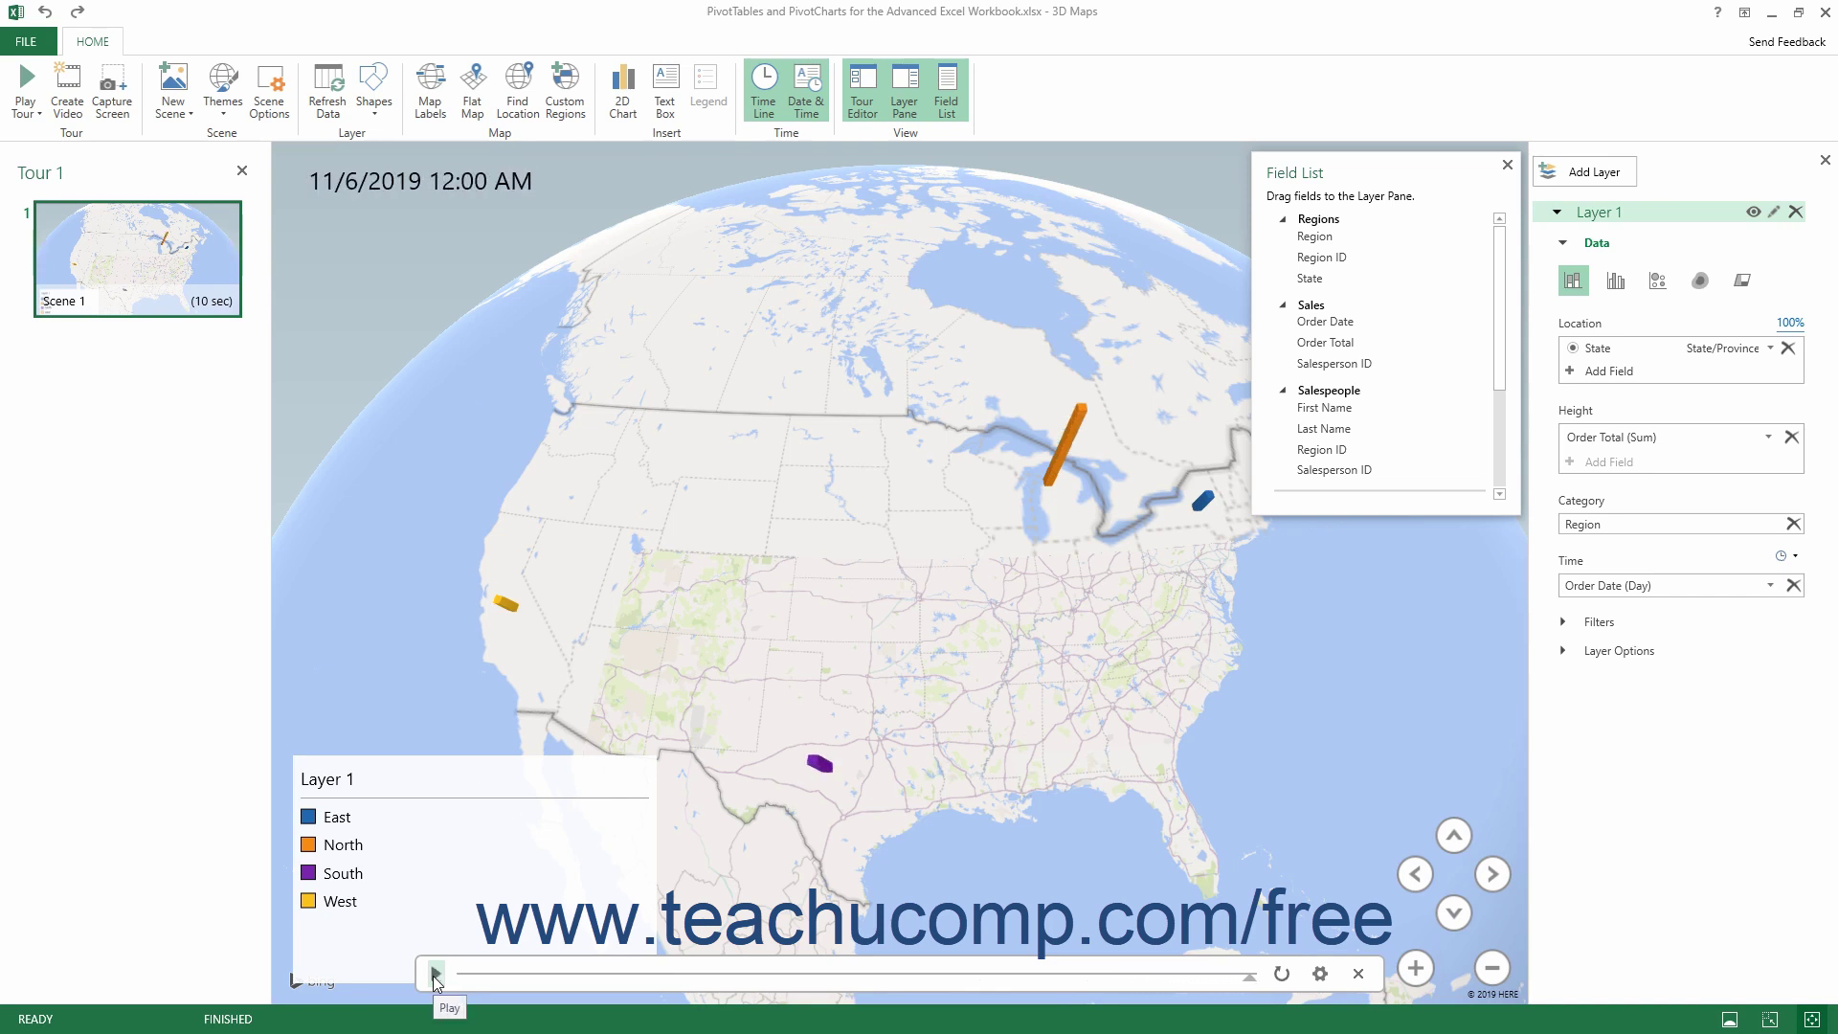
Close the 3D Maps window through File > Close.
click(48, 45)
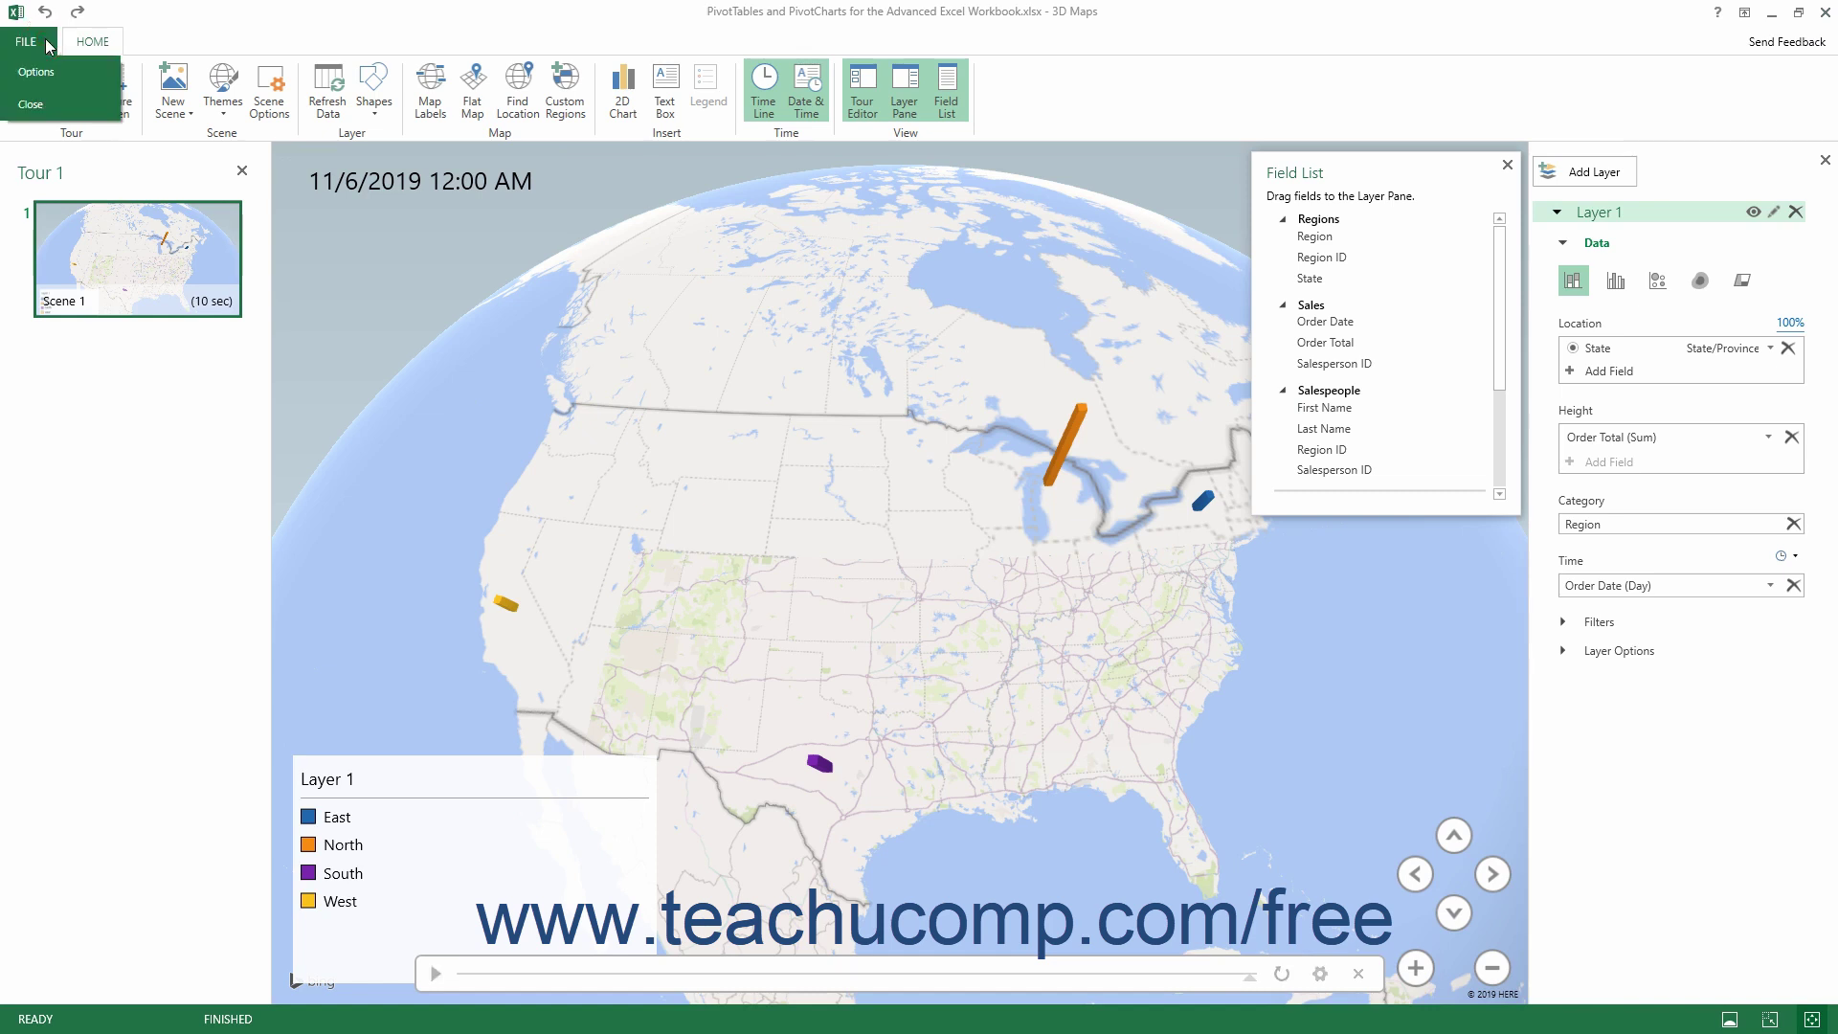
click(36, 105)
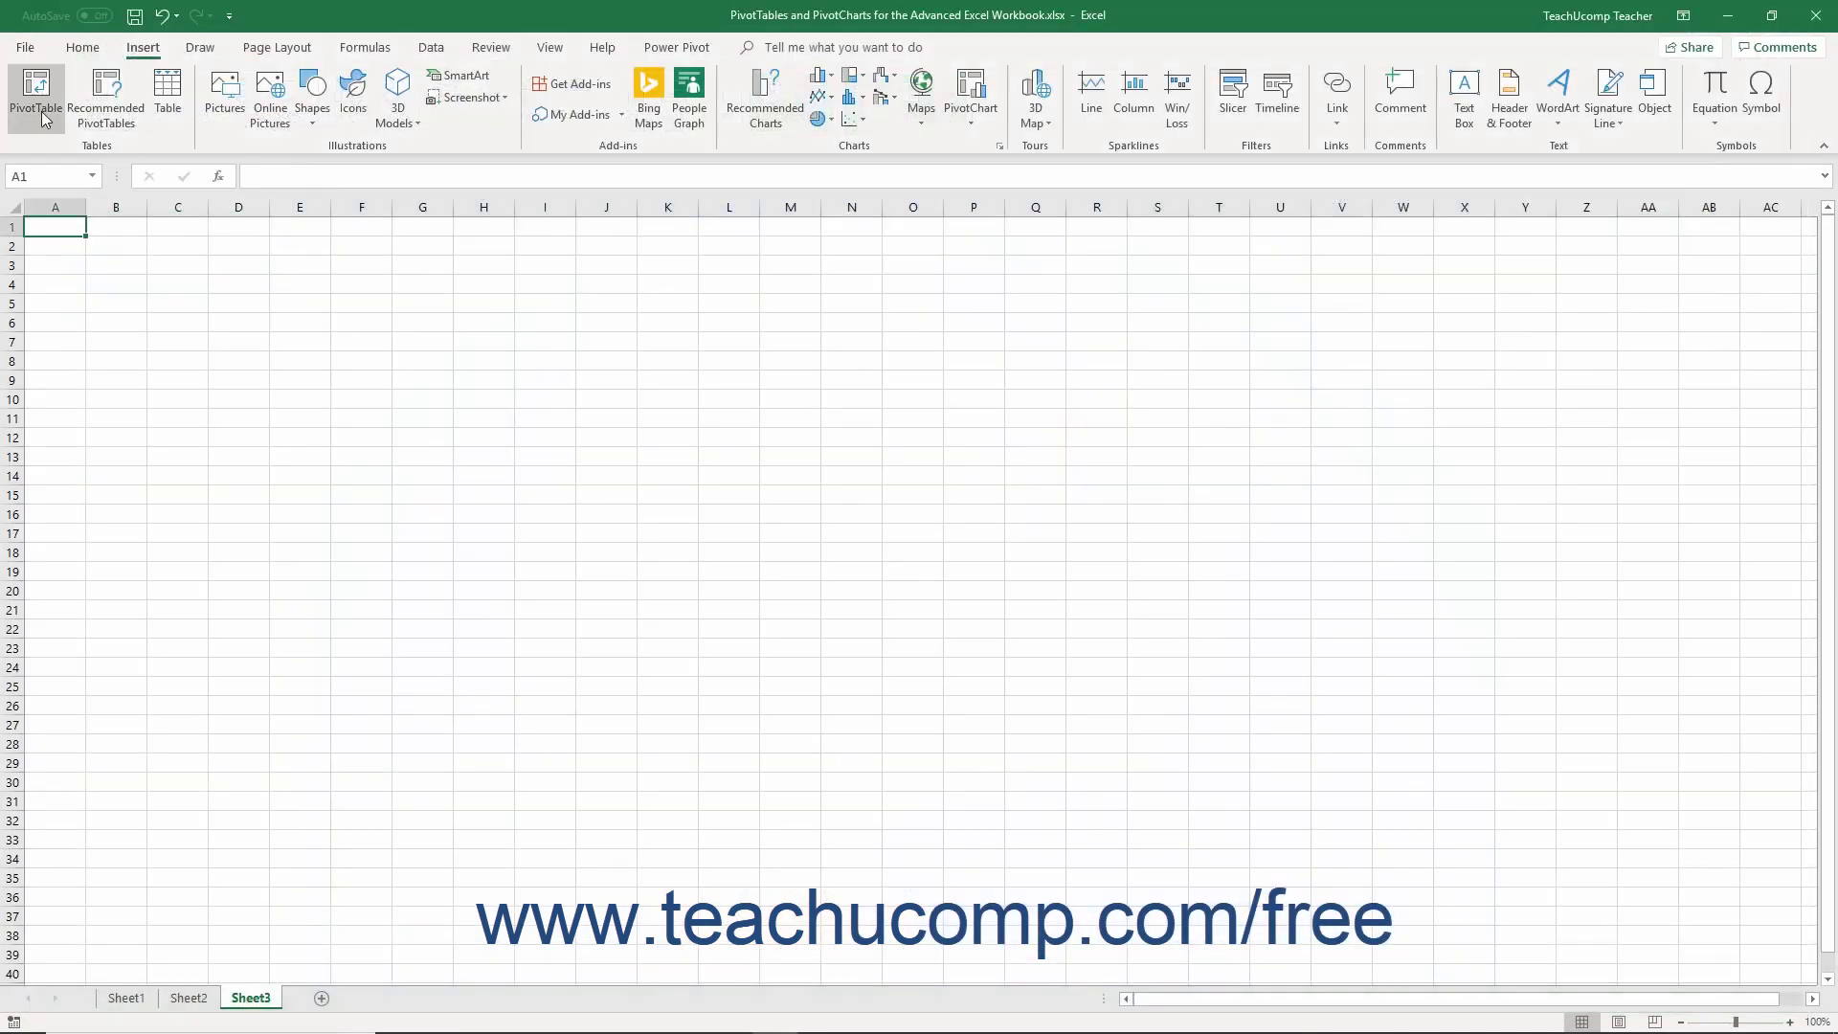